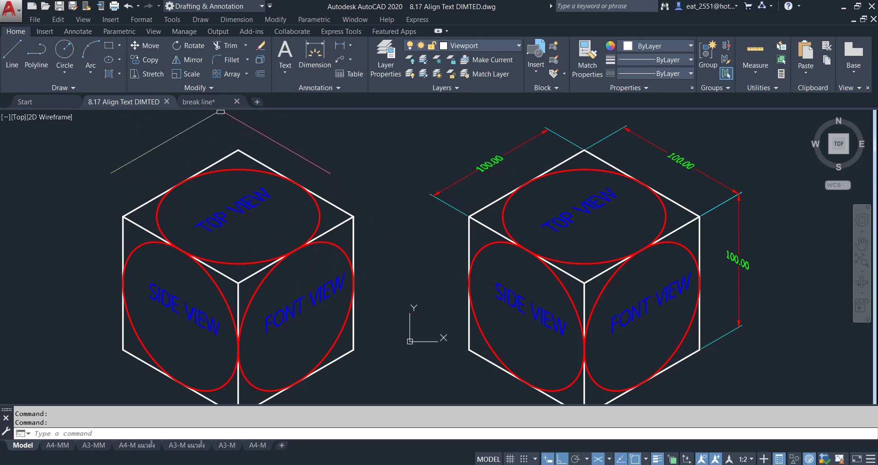
Step: Switch to the break line drawing and back, then open and cancel the Save As and Open dialogs
{"action": "left_click", "coordinate": [201, 101]}
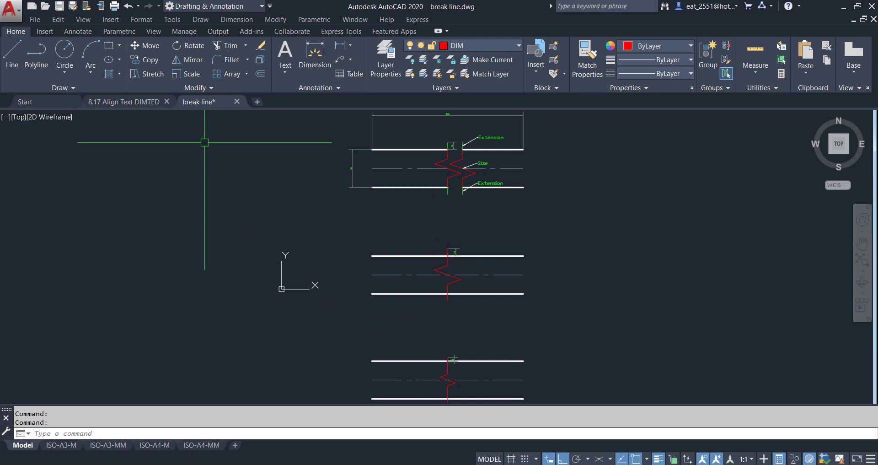
{"action": "left_click", "coordinate": [138, 102]}
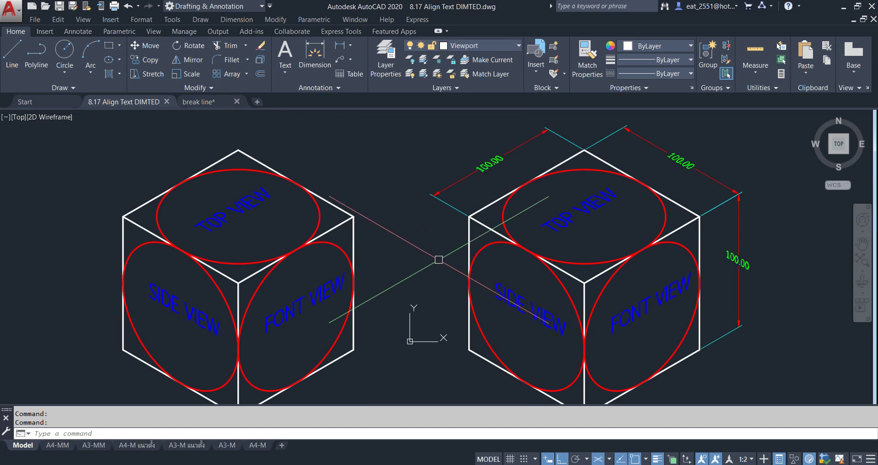
{"action": "left_click", "coordinate": [73, 6]}
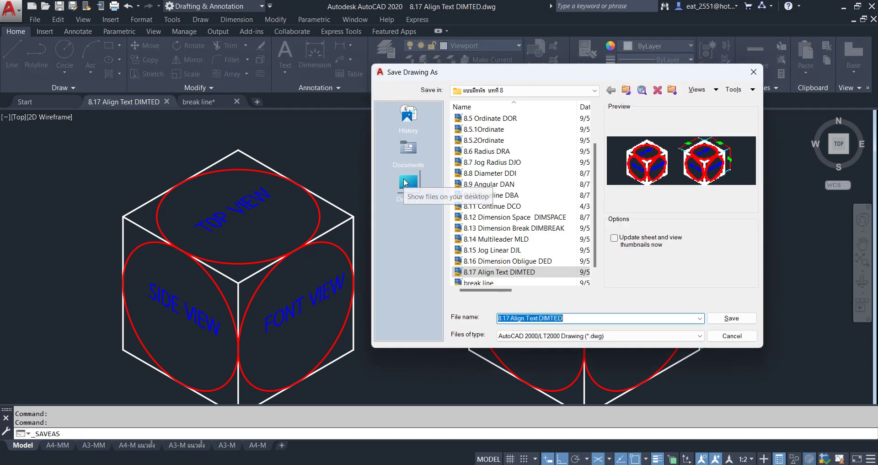
{"action": "left_click", "coordinate": [753, 73]}
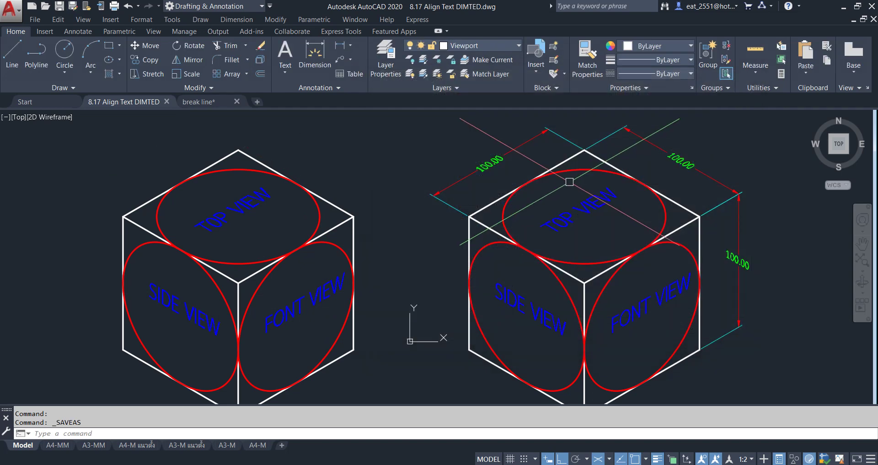
{"action": "left_click", "coordinate": [44, 6]}
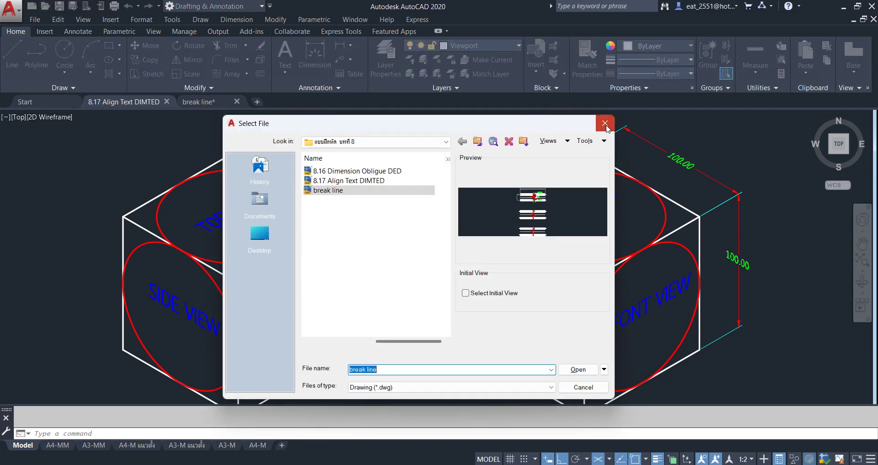
{"action": "left_click", "coordinate": [605, 123]}
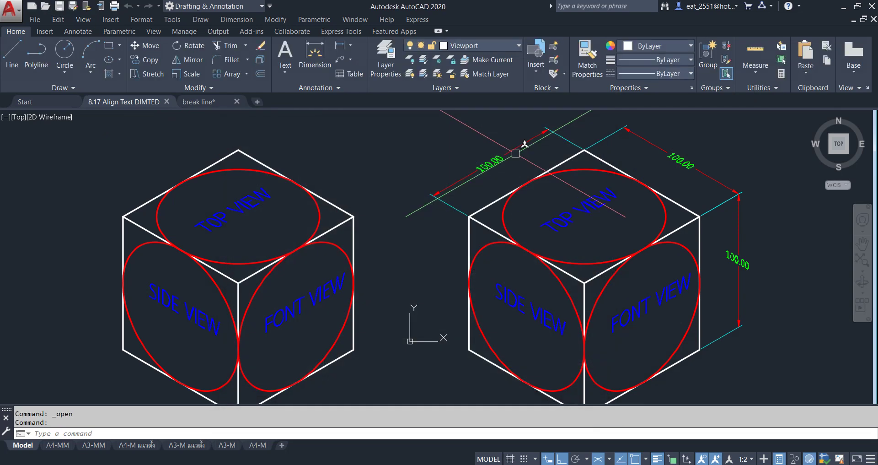
Step: On the Insert tab, open and cancel the Attach and Raster Image Reference dialogs
{"action": "left_click", "coordinate": [45, 31]}
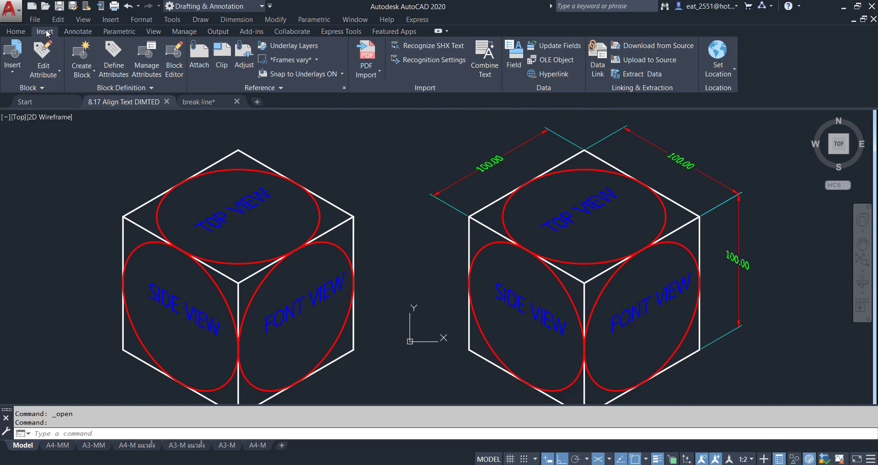
{"action": "left_click", "coordinate": [198, 58]}
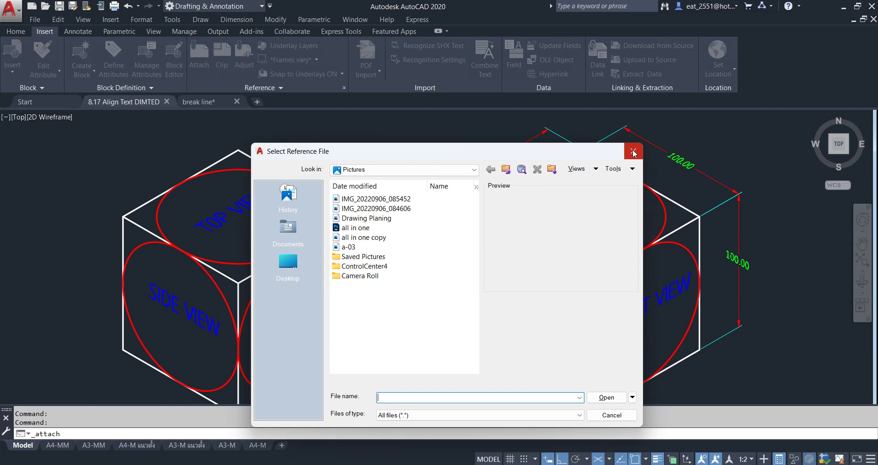
{"action": "left_click", "coordinate": [634, 151]}
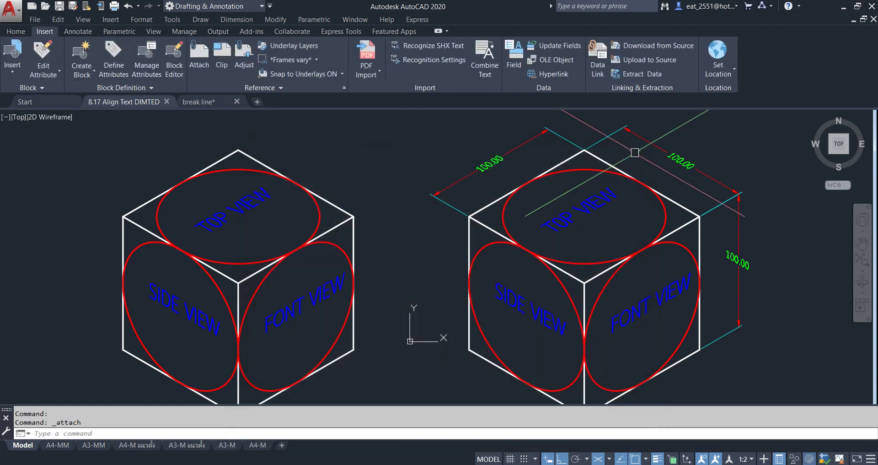
{"action": "left_click", "coordinate": [114, 21]}
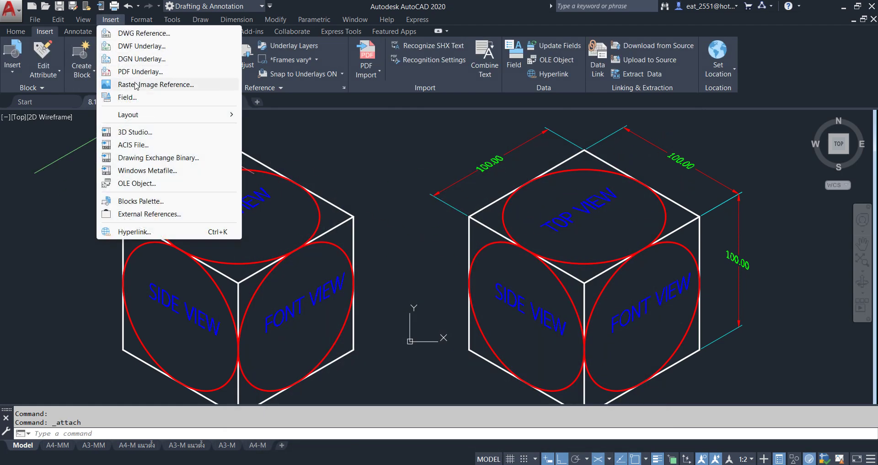
{"action": "left_click", "coordinate": [151, 84]}
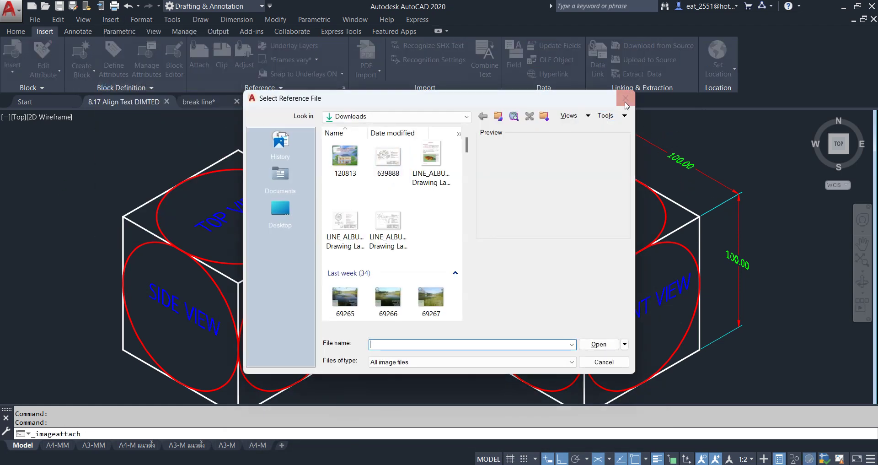
{"action": "left_click", "coordinate": [625, 97]}
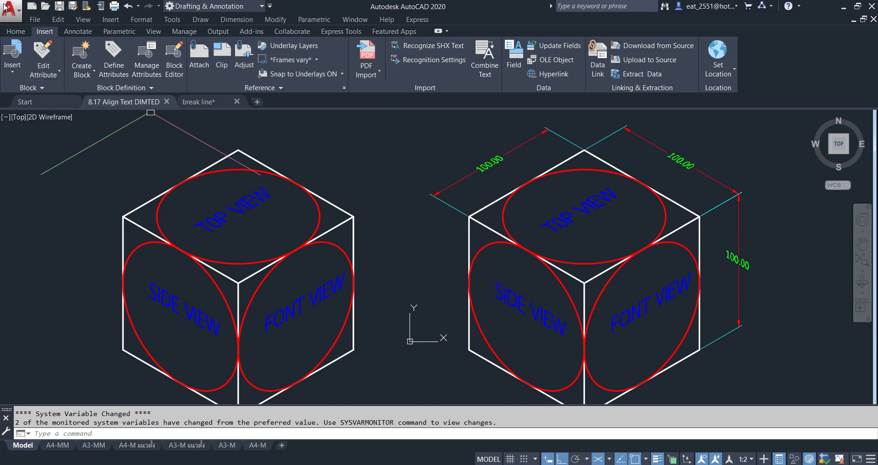
{"action": "left_click", "coordinate": [77, 8]}
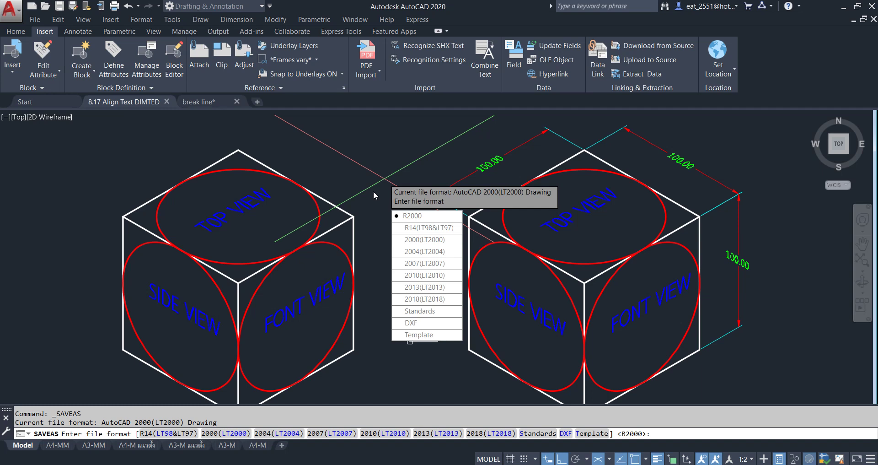
{"action": "key", "text": "Escape"}
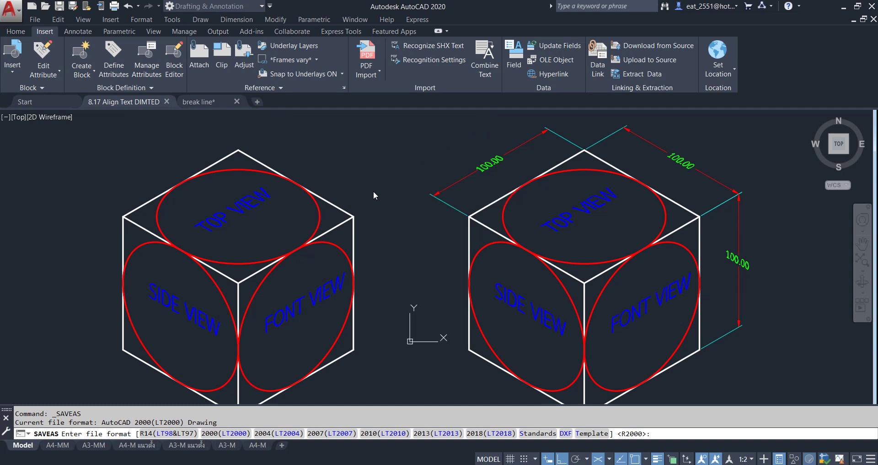
{"action": "left_click", "coordinate": [48, 8]}
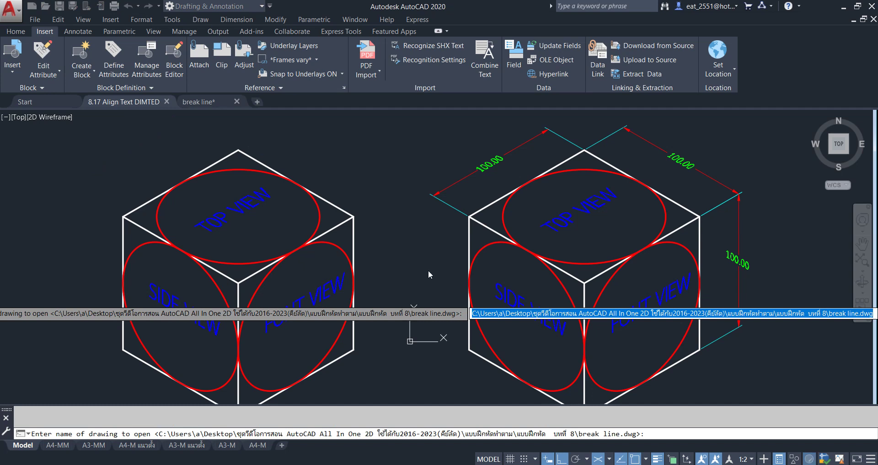
{"action": "key", "text": "Return"}
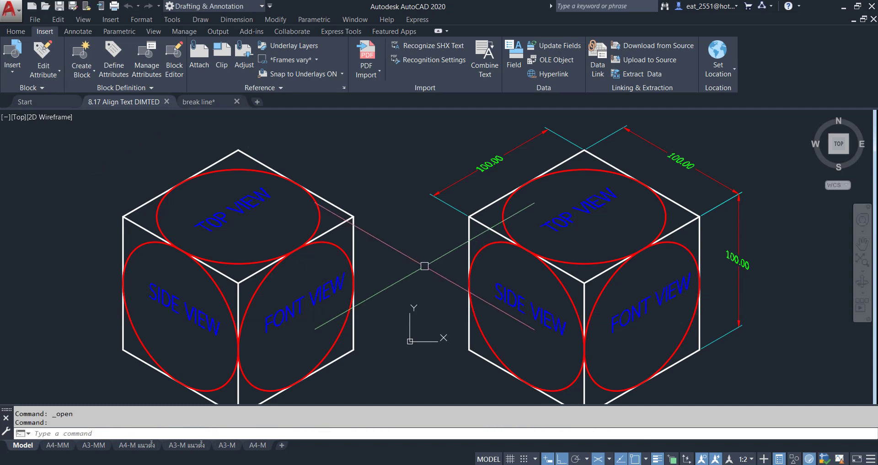
{"action": "left_click", "coordinate": [111, 19]}
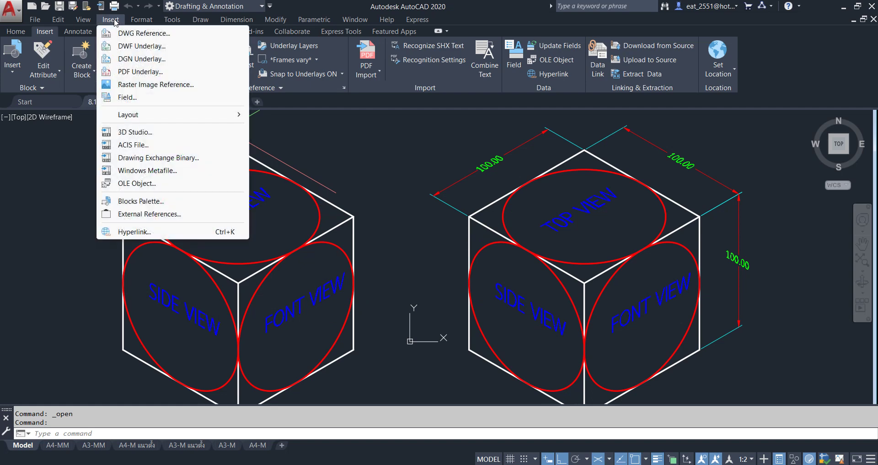
{"action": "left_click", "coordinate": [146, 84]}
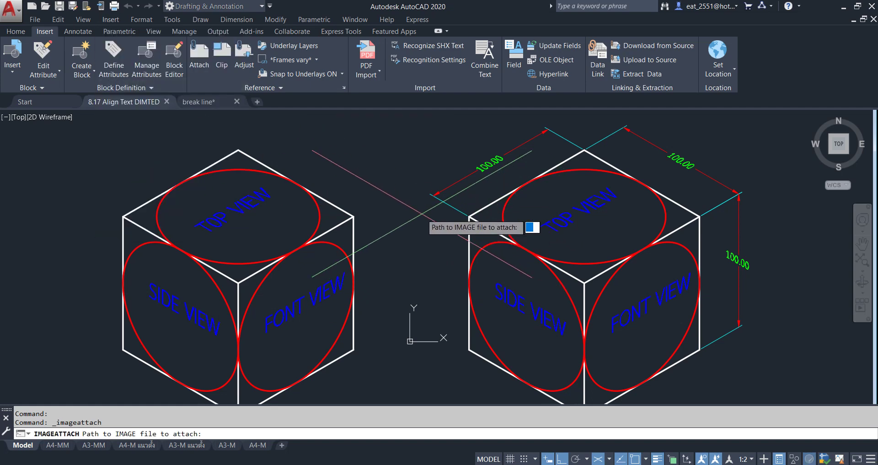
{"action": "key", "text": "Escape"}
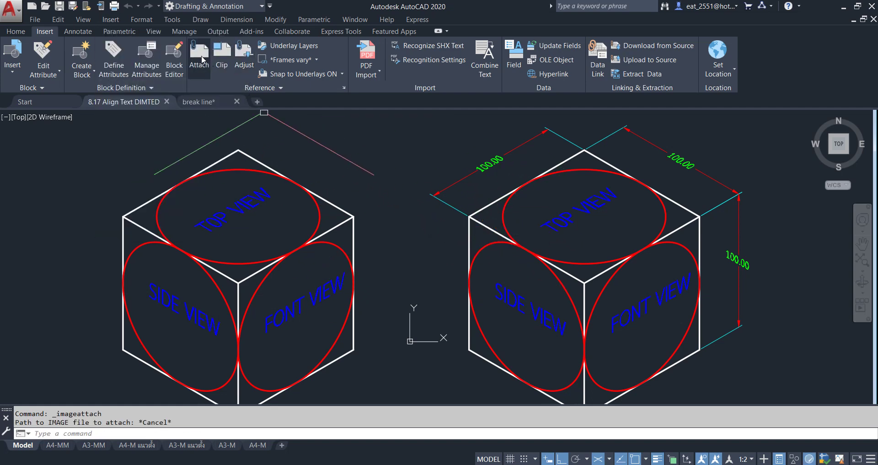
{"action": "left_click", "coordinate": [202, 59]}
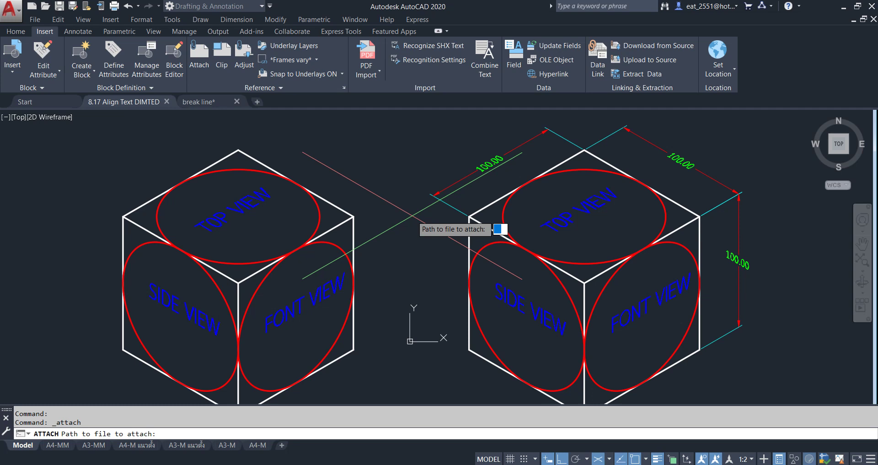
{"action": "key", "text": "Escape"}
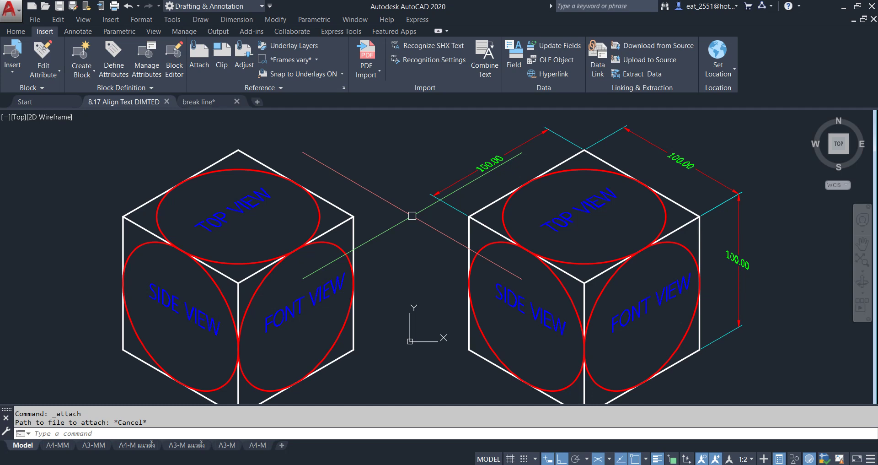
Step: Set FILEDIA to 1 and confirm the Save Drawing As dialog now appears
{"action": "type", "text": "FIL"}
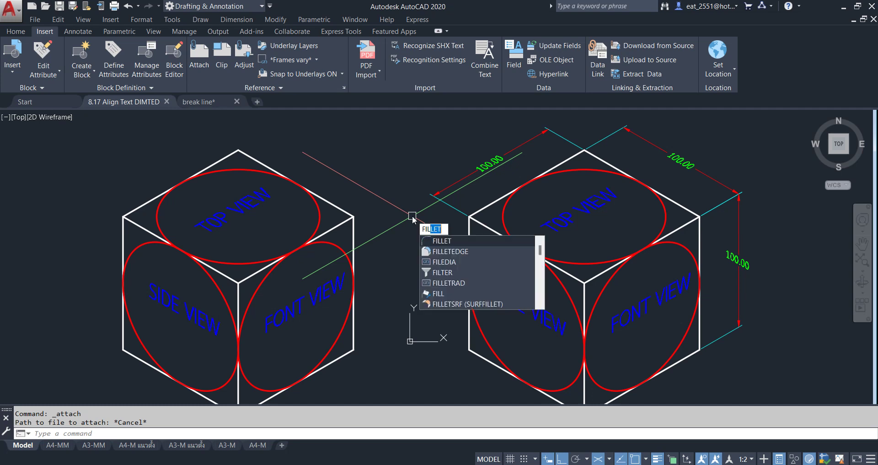
{"action": "type", "text": "E"}
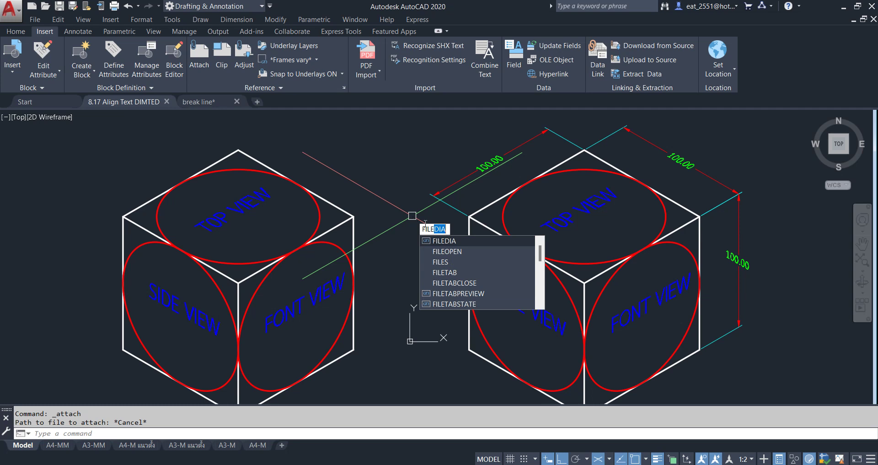
{"action": "left_click", "coordinate": [444, 242]}
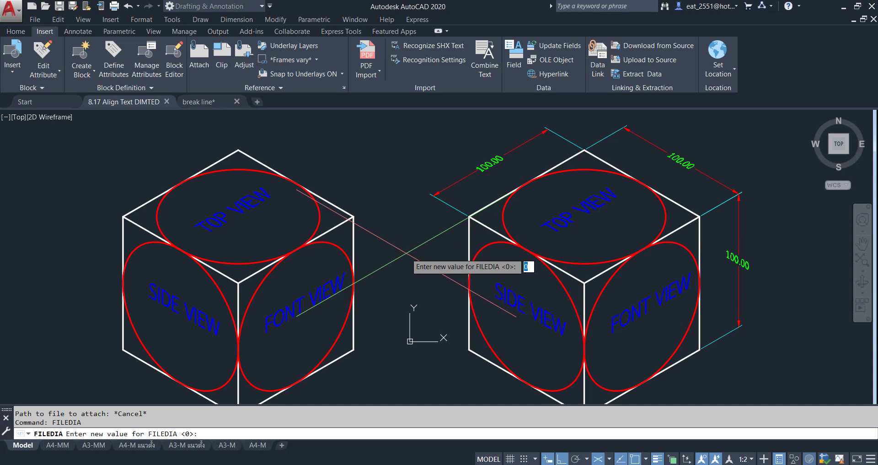
{"action": "type", "text": "1"}
{"action": "key", "text": "Return"}
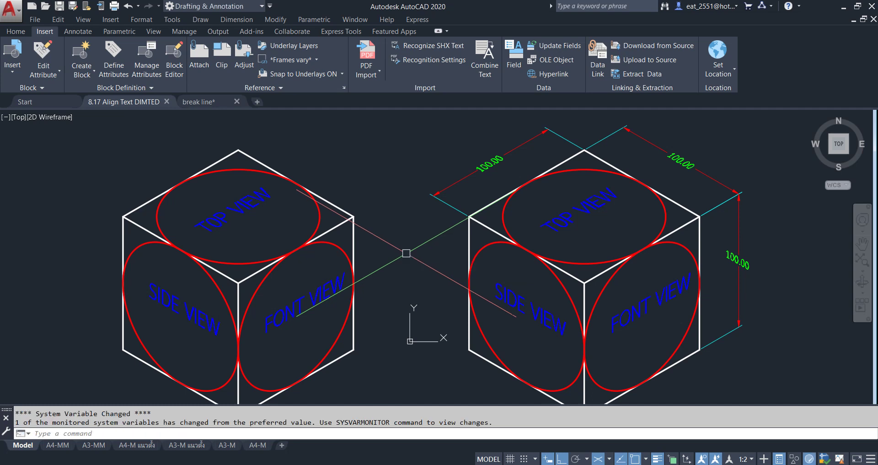
{"action": "left_click", "coordinate": [75, 5]}
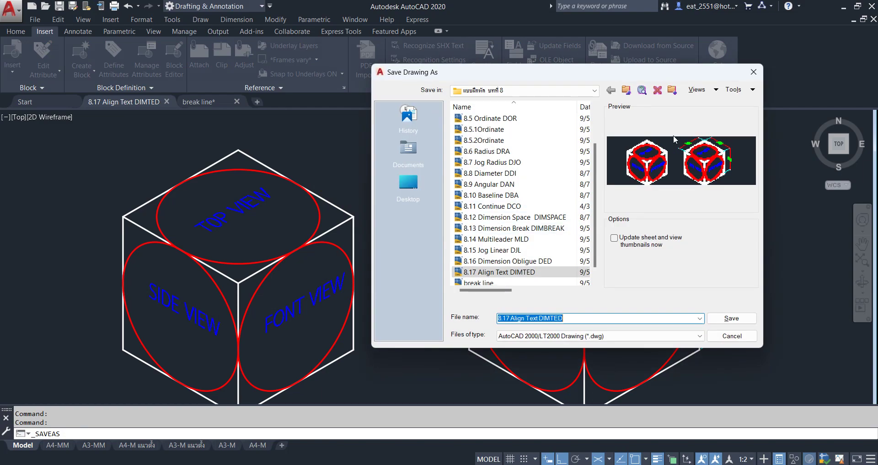
Step: Close the Save Drawing As and Open dialogs without saving or opening anything
{"action": "left_click", "coordinate": [755, 72]}
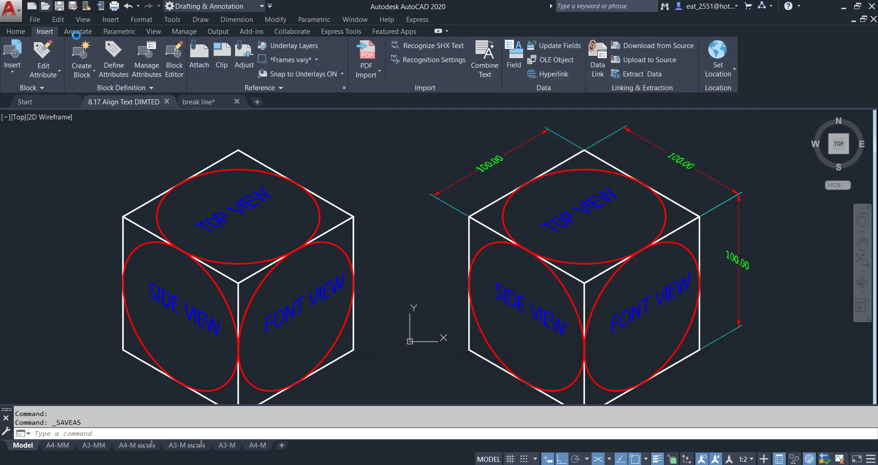
{"action": "key", "text": "ctrl+o"}
{"action": "left_click", "coordinate": [605, 123]}
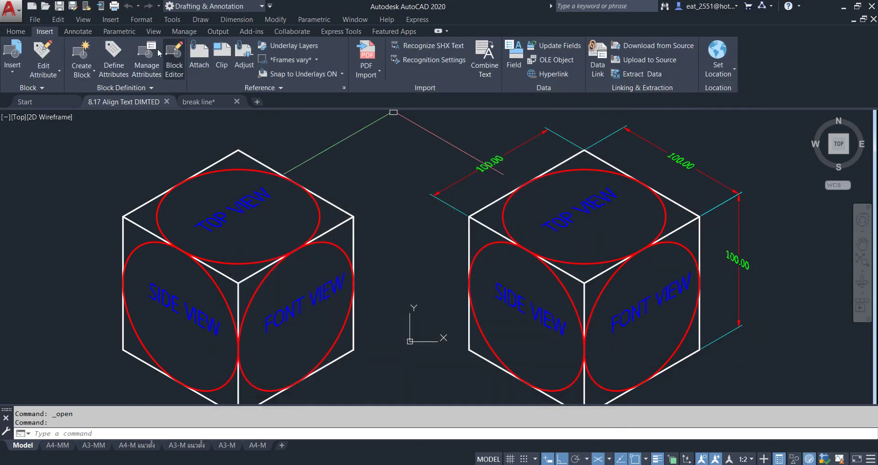
Step: Cancel a Raster Image Reference attachment and switch to the 'break line' drawing
{"action": "left_click", "coordinate": [111, 19]}
{"action": "left_click", "coordinate": [132, 85]}
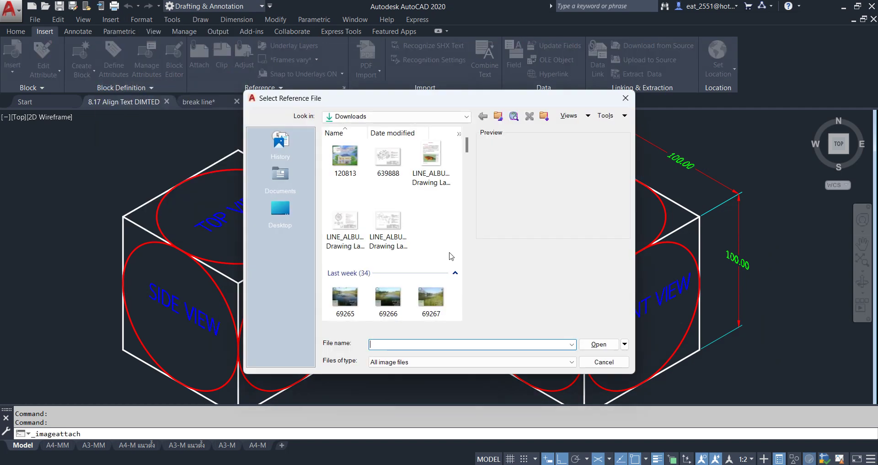
{"action": "left_click", "coordinate": [626, 98]}
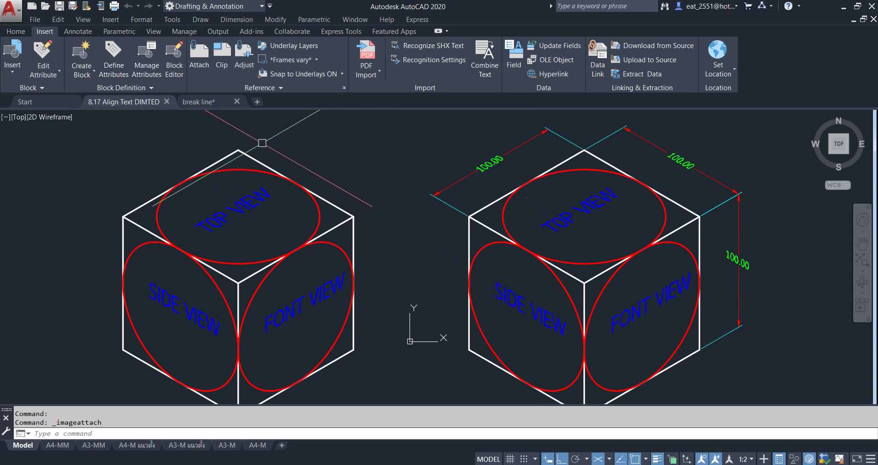
{"action": "left_click", "coordinate": [201, 101]}
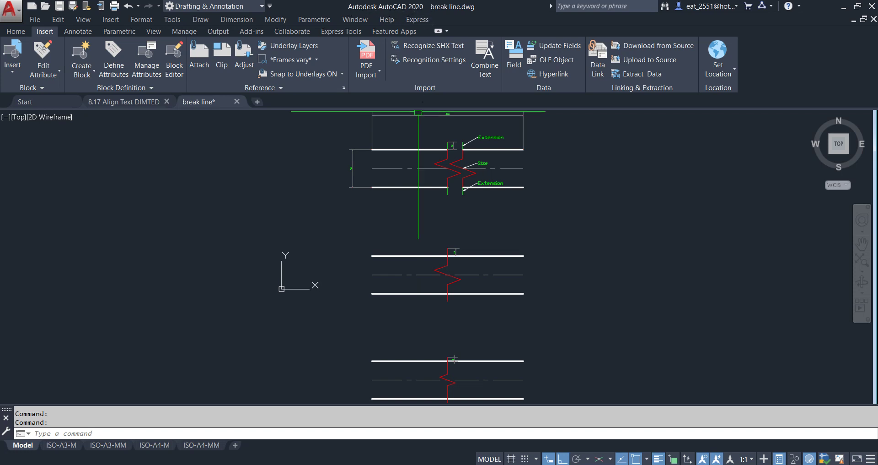
Step: Bring up the Express Tools ribbon and zoom and pan over the three break-line examples
{"action": "left_click", "coordinate": [351, 33]}
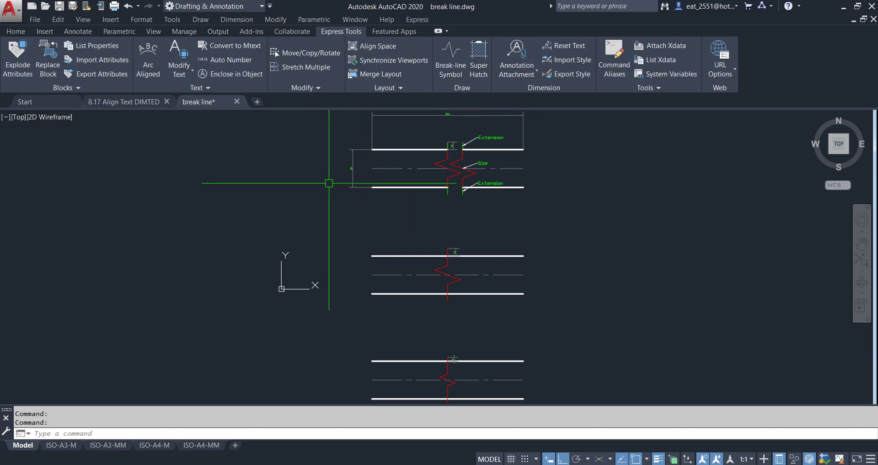
{"action": "scroll", "coordinate": [457, 293], "scroll_direction": "up", "scroll_amount": 3}
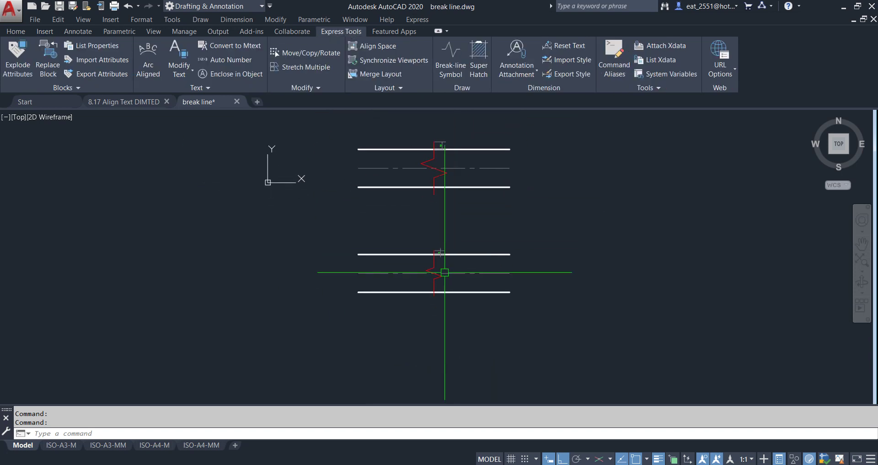
{"action": "scroll", "coordinate": [442, 278], "scroll_direction": "up", "scroll_amount": 3}
{"action": "scroll", "coordinate": [389, 151], "scroll_direction": "down", "scroll_amount": 2}
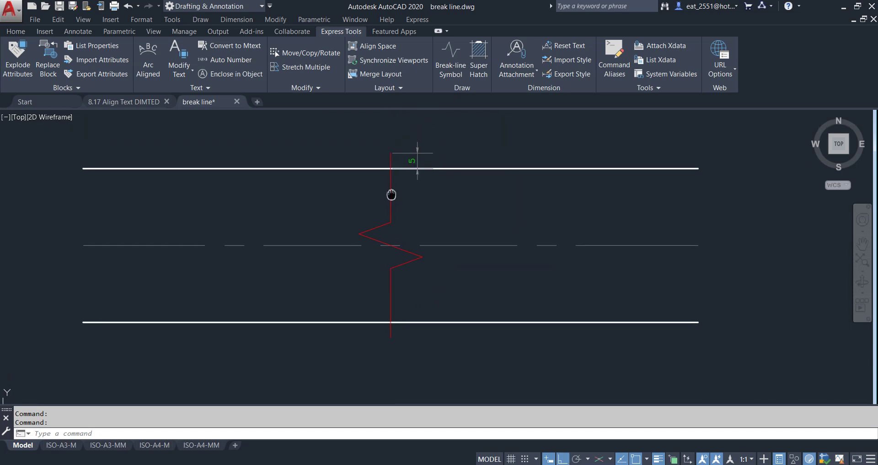
{"action": "scroll", "coordinate": [387, 246], "scroll_direction": "up", "scroll_amount": 2}
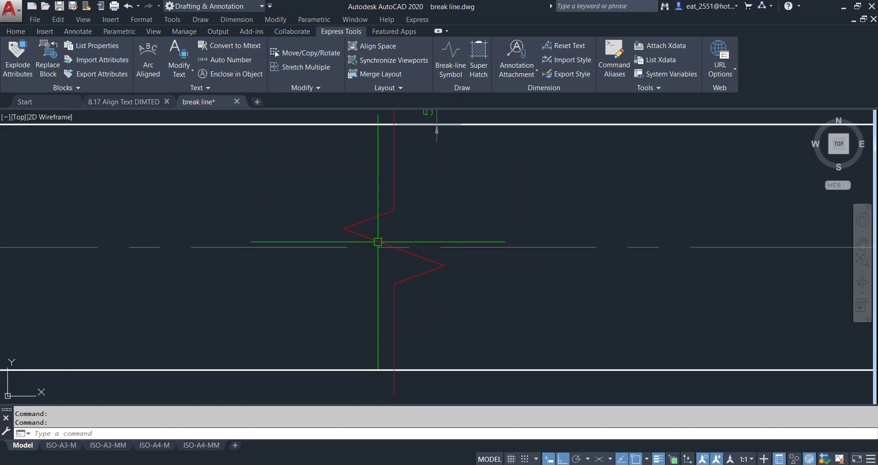
{"action": "scroll", "coordinate": [394, 261], "scroll_direction": "down", "scroll_amount": 4}
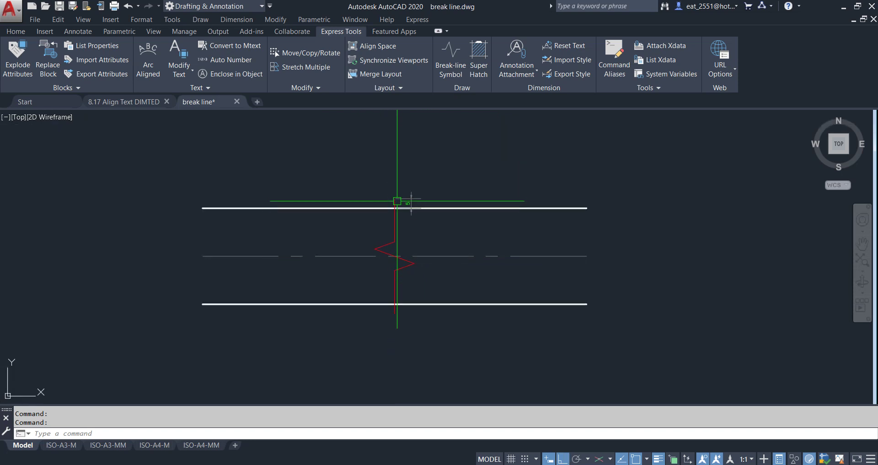
{"action": "scroll", "coordinate": [397, 203], "scroll_direction": "up", "scroll_amount": 2}
{"action": "scroll", "coordinate": [398, 209], "scroll_direction": "down", "scroll_amount": 2}
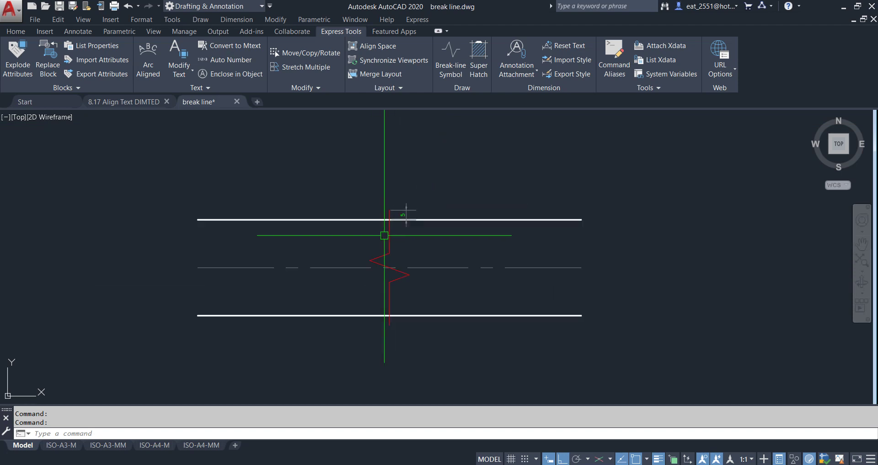
{"action": "scroll", "coordinate": [388, 213], "scroll_direction": "down", "scroll_amount": 2}
{"action": "scroll", "coordinate": [389, 220], "scroll_direction": "down", "scroll_amount": 3}
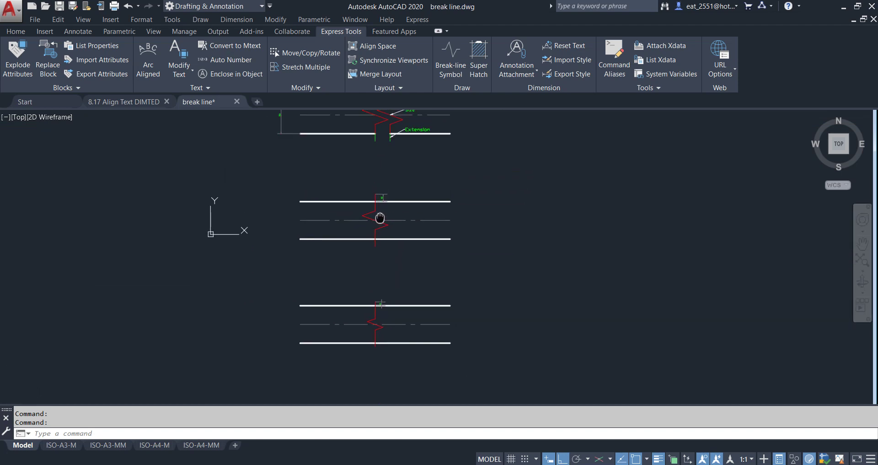
{"action": "middle_click_drag", "start_coordinate": [391, 188], "coordinate": [375, 278]}
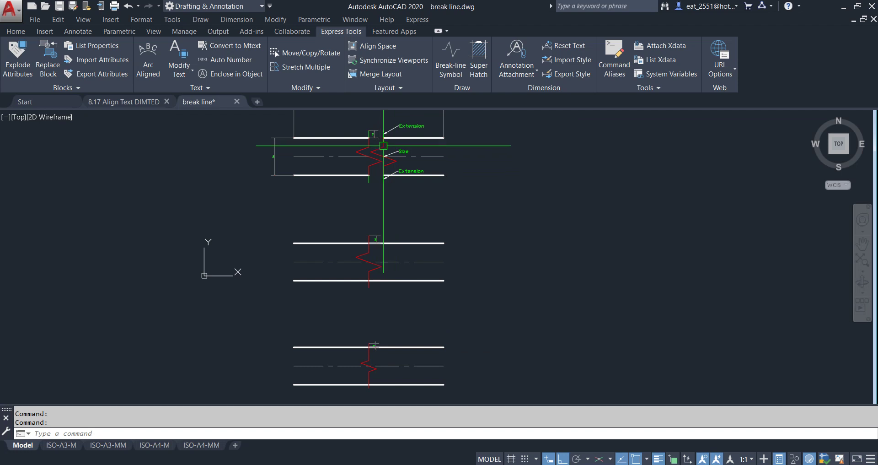
{"action": "scroll", "coordinate": [383, 145], "scroll_direction": "down", "scroll_amount": 2}
{"action": "middle_click_drag", "start_coordinate": [427, 143], "coordinate": [461, 196]}
Step: Window-select all 28 objects and hide them with Isolate Objects > Hide Objects
{"action": "left_click", "coordinate": [512, 136]}
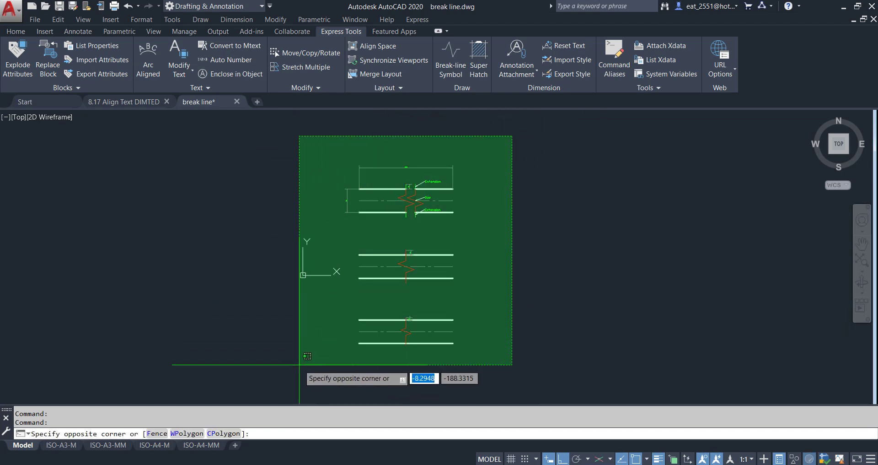
{"action": "left_click", "coordinate": [299, 365]}
{"action": "left_click", "coordinate": [797, 459]}
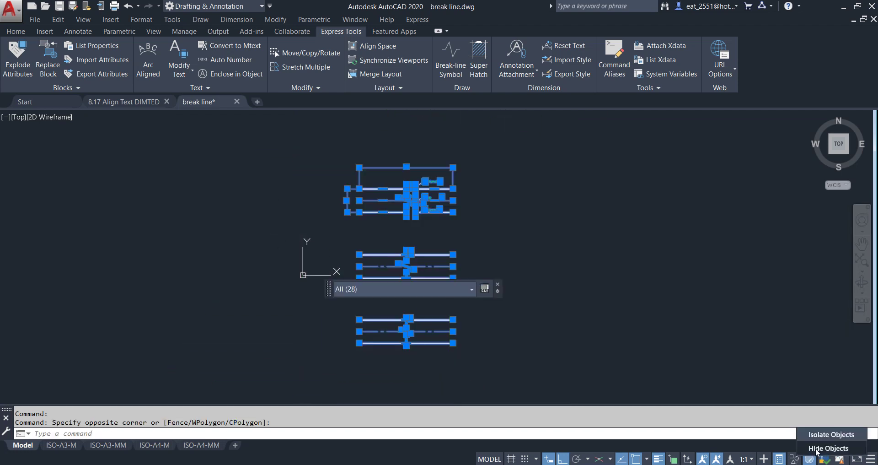
{"action": "left_click", "coordinate": [817, 451]}
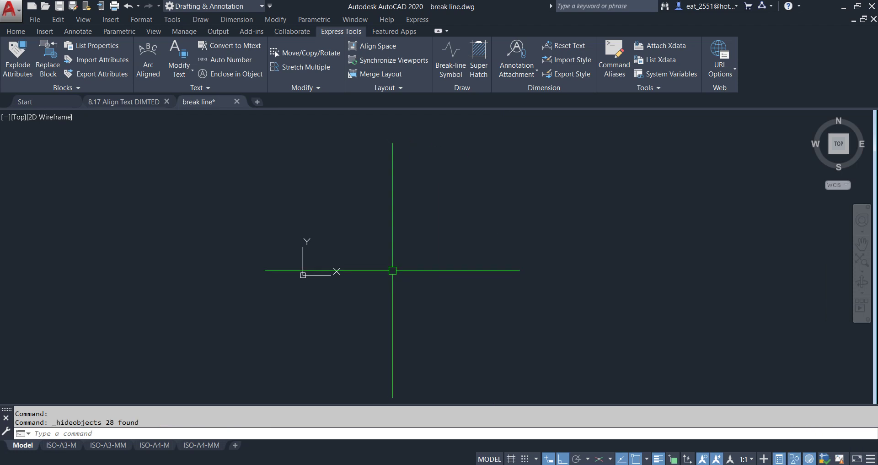
{"action": "scroll", "coordinate": [384, 267], "scroll_direction": "up", "scroll_amount": 5}
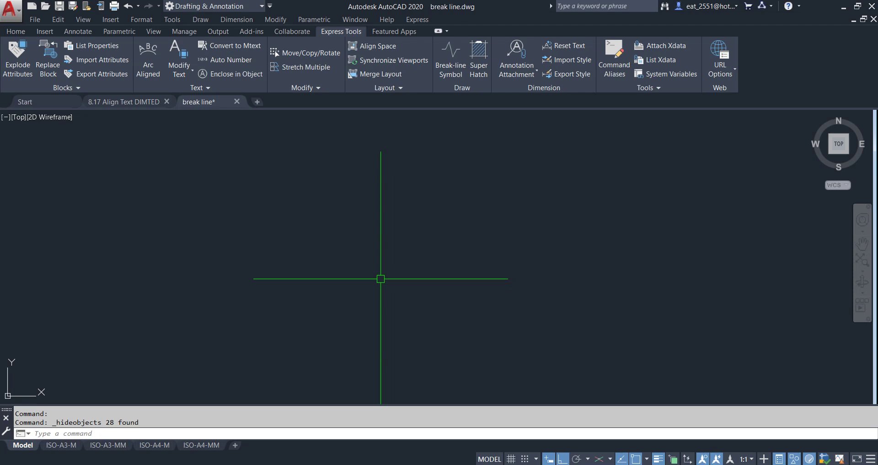
Step: Try a Break-line Symbol with points too close together, then cancel it
{"action": "left_click", "coordinate": [451, 59]}
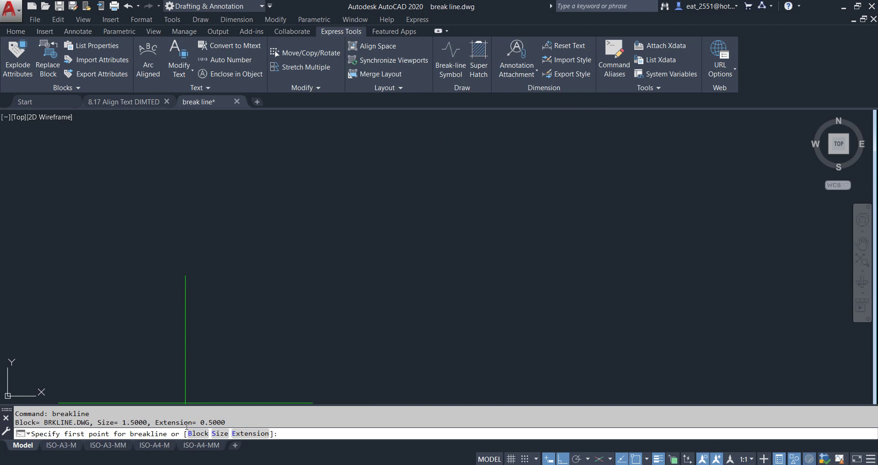
{"action": "left_click", "coordinate": [390, 246]}
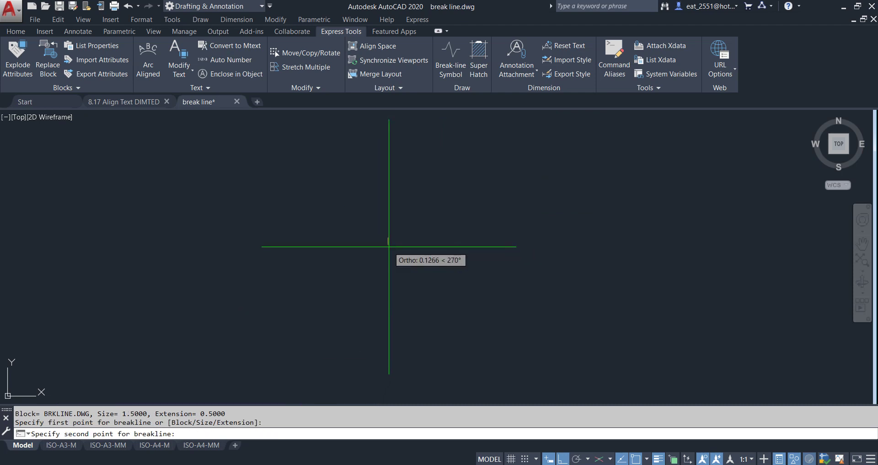
{"action": "left_click", "coordinate": [392, 316]}
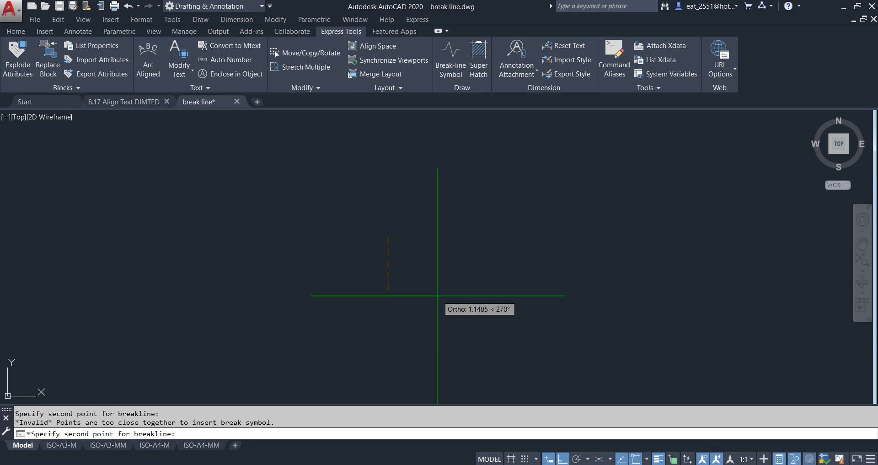
{"action": "key", "text": "Escape"}
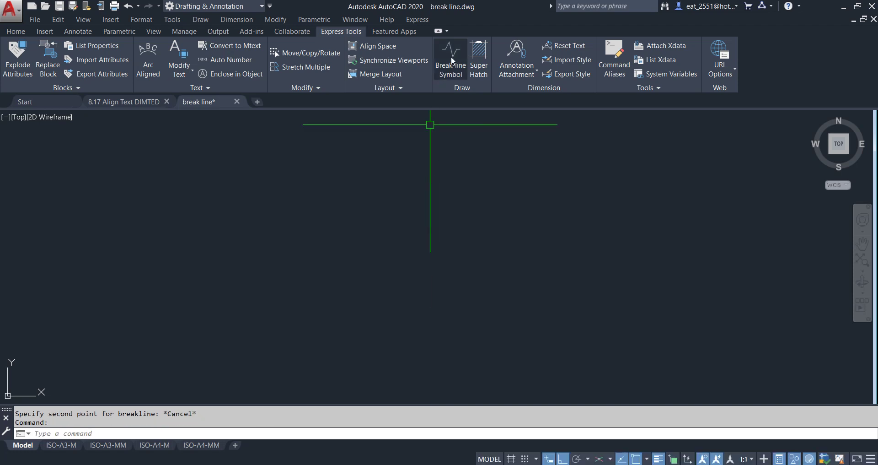
Step: Draw a vertical break line from two points and place its zigzag symbol
{"action": "left_click", "coordinate": [451, 56]}
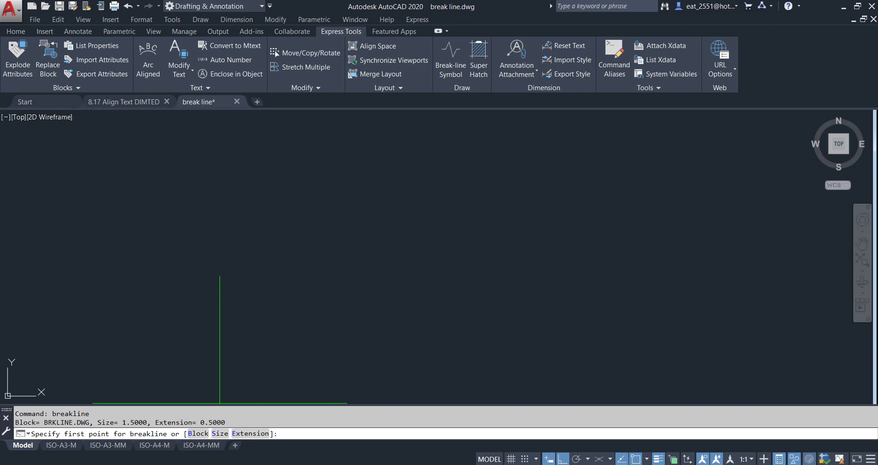
{"action": "middle_click_drag", "start_coordinate": [320, 275], "coordinate": [316, 273]}
{"action": "left_click", "coordinate": [366, 215]}
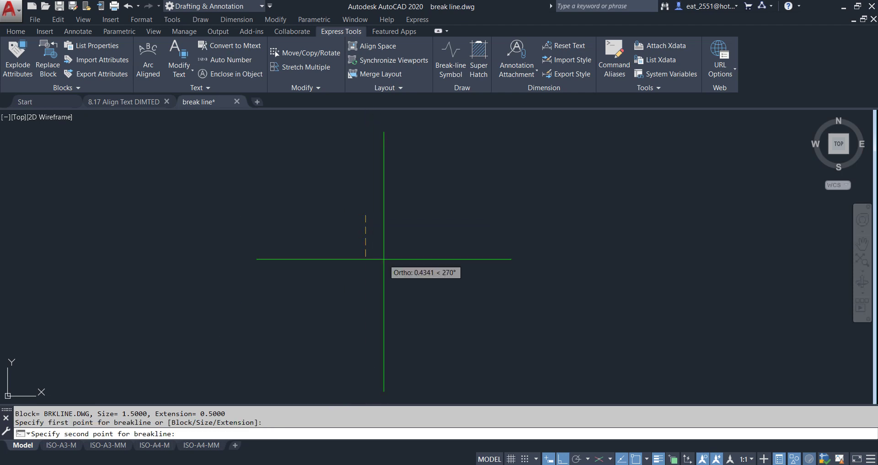
{"action": "left_click", "coordinate": [367, 320]}
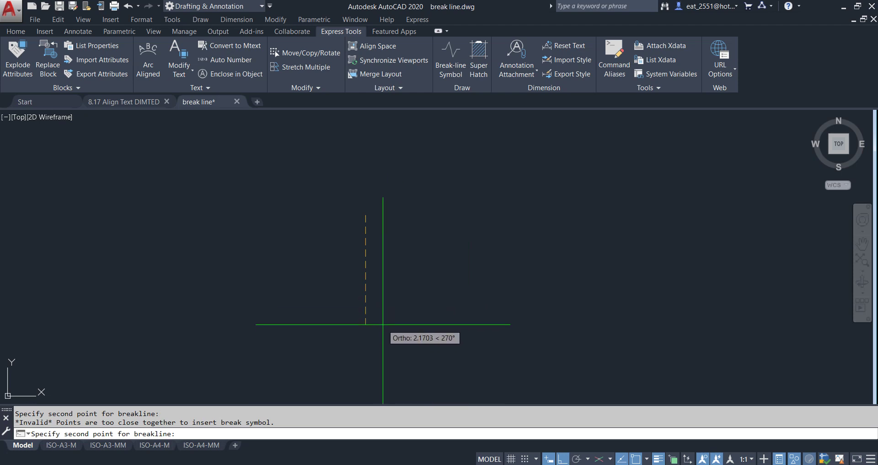
{"action": "scroll", "coordinate": [386, 208], "scroll_direction": "down", "scroll_amount": 5}
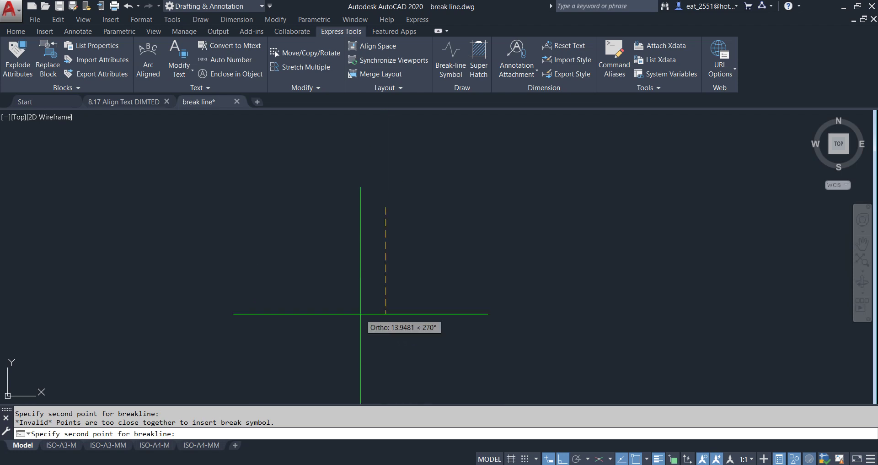
{"action": "left_click", "coordinate": [401, 337]}
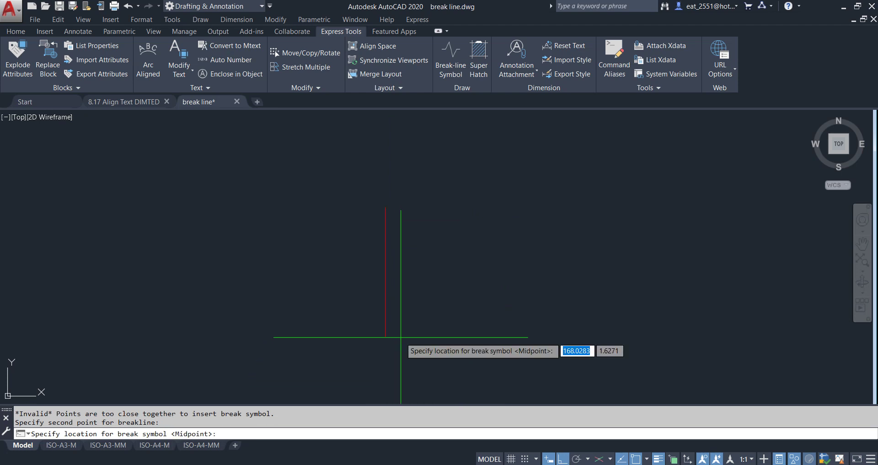
{"action": "left_click", "coordinate": [448, 302]}
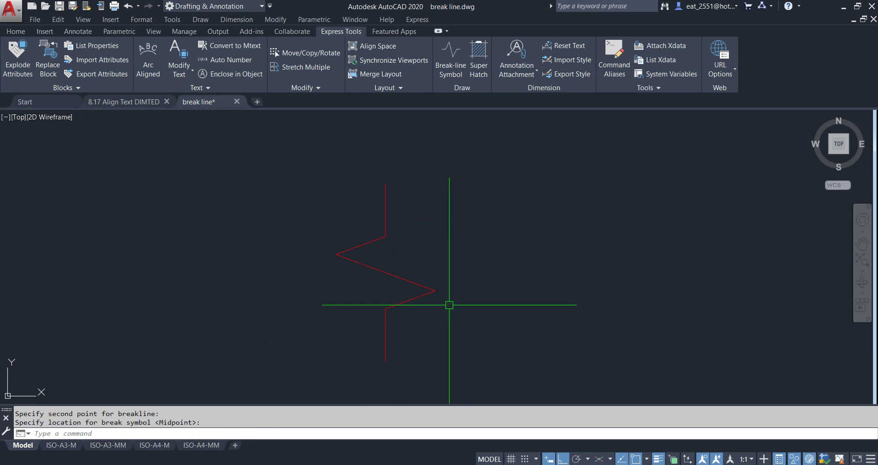
{"action": "scroll", "coordinate": [382, 256], "scroll_direction": "up", "scroll_amount": 2}
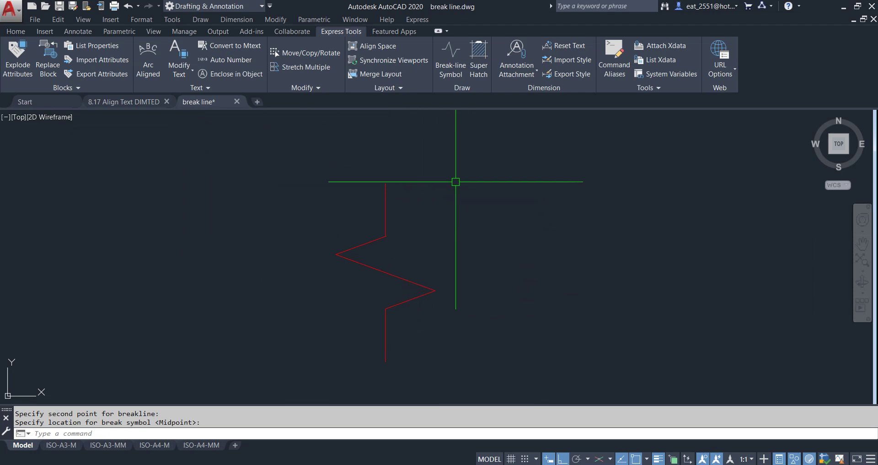
Step: Add a vertical linear dimension of 37 between the break line's two endpoints
{"action": "left_click", "coordinate": [15, 33]}
{"action": "left_click", "coordinate": [348, 51]}
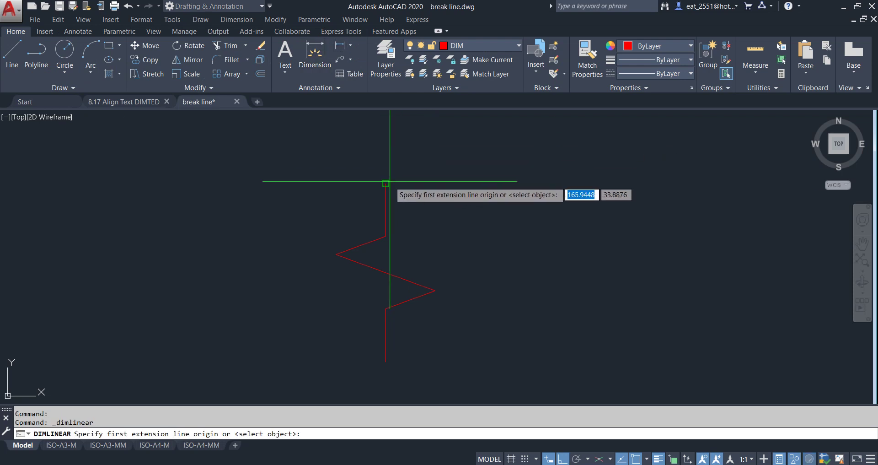
{"action": "left_click", "coordinate": [386, 184]}
{"action": "left_click", "coordinate": [386, 361]}
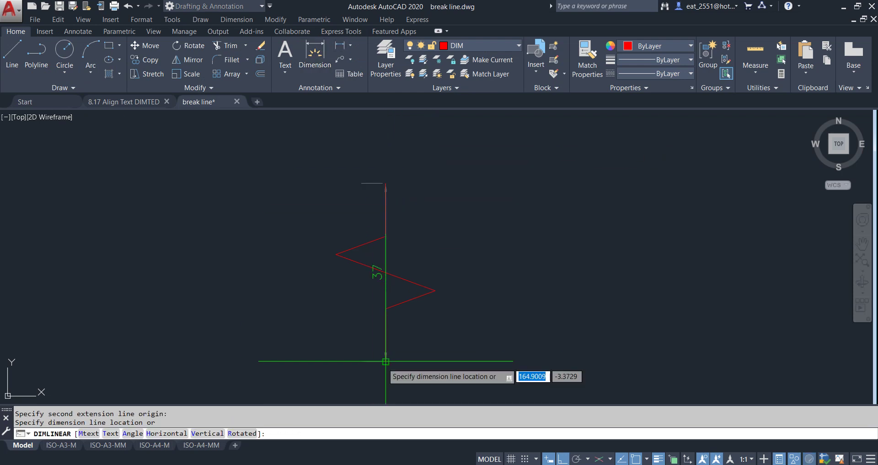
{"action": "left_click", "coordinate": [583, 270]}
{"action": "scroll", "coordinate": [398, 202], "scroll_direction": "up", "scroll_amount": 3}
{"action": "scroll", "coordinate": [408, 192], "scroll_direction": "up", "scroll_amount": 3}
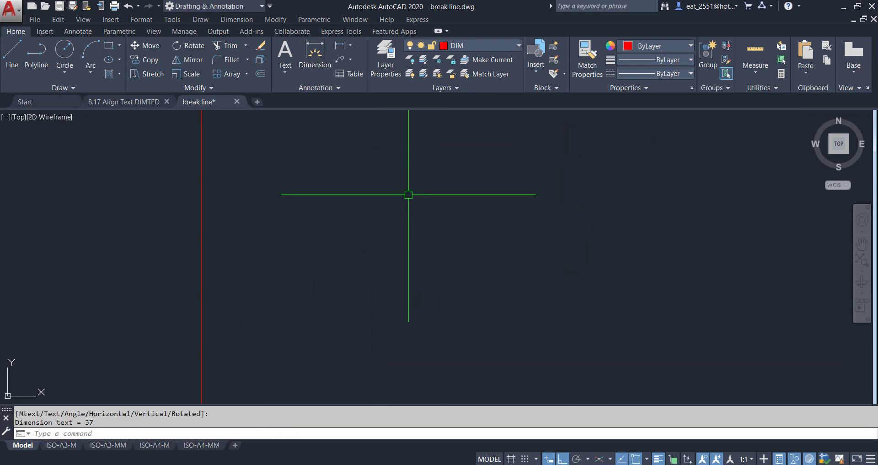
{"action": "scroll", "coordinate": [396, 183], "scroll_direction": "down", "scroll_amount": 4}
{"action": "scroll", "coordinate": [386, 194], "scroll_direction": "down", "scroll_amount": 3}
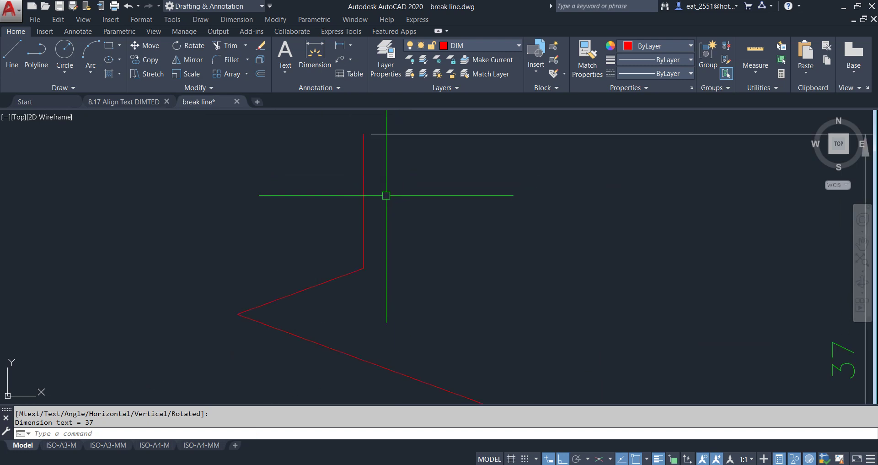
{"action": "scroll", "coordinate": [402, 176], "scroll_direction": "up", "scroll_amount": 3}
{"action": "middle_click_drag", "start_coordinate": [402, 176], "coordinate": [334, 272]}
{"action": "scroll", "coordinate": [335, 272], "scroll_direction": "up", "scroll_amount": 2}
{"action": "middle_click_drag", "start_coordinate": [333, 243], "coordinate": [363, 190]}
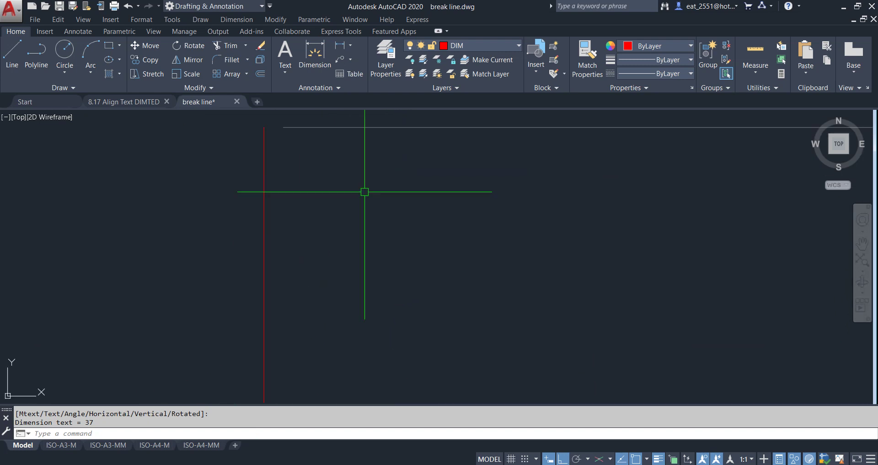
Step: Start another Break-line Symbol, then cancel it after the second point is rejected
{"action": "left_click", "coordinate": [341, 32]}
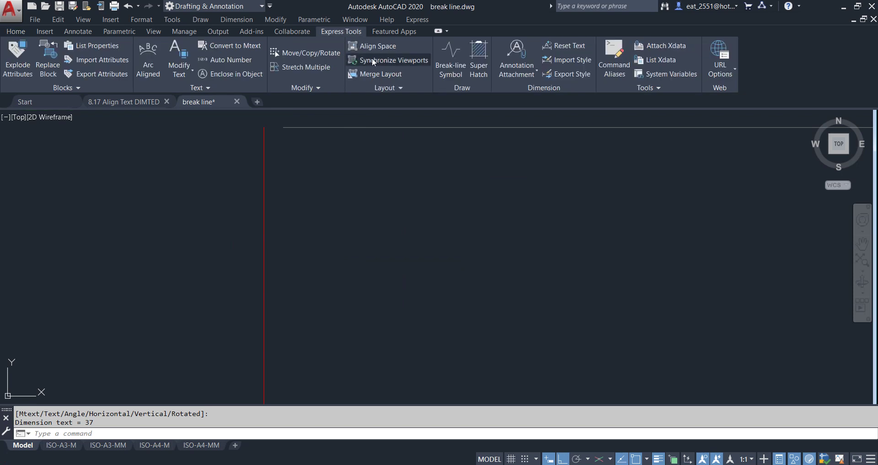
{"action": "left_click", "coordinate": [450, 59]}
{"action": "left_click", "coordinate": [404, 167]}
{"action": "left_click", "coordinate": [404, 270]}
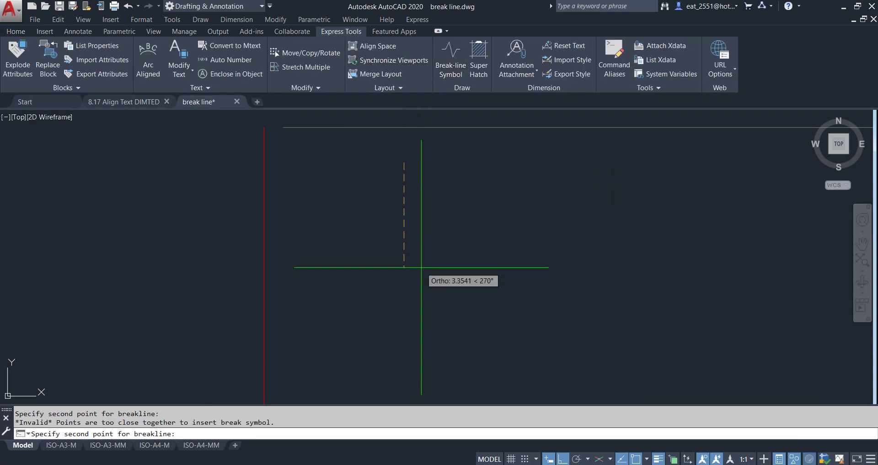
{"action": "scroll", "coordinate": [428, 206], "scroll_direction": "down", "scroll_amount": 4}
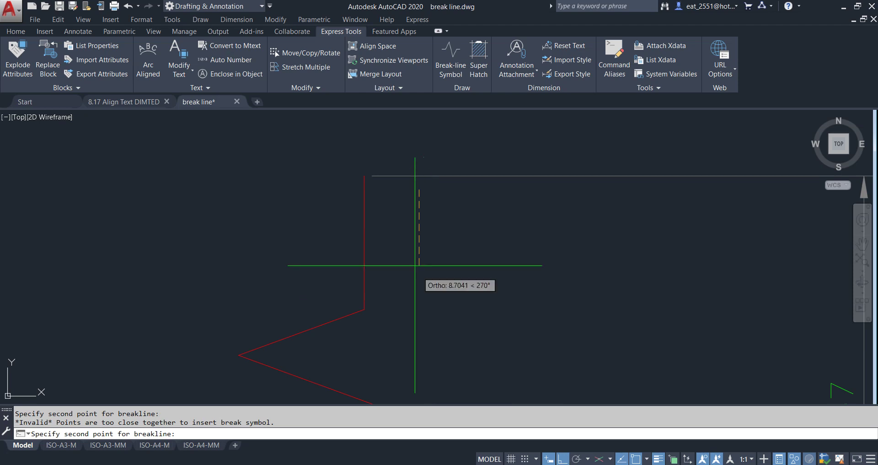
{"action": "key", "text": "Escape"}
{"action": "scroll", "coordinate": [403, 198], "scroll_direction": "down", "scroll_amount": 2}
{"action": "scroll", "coordinate": [418, 198], "scroll_direction": "down", "scroll_amount": 3}
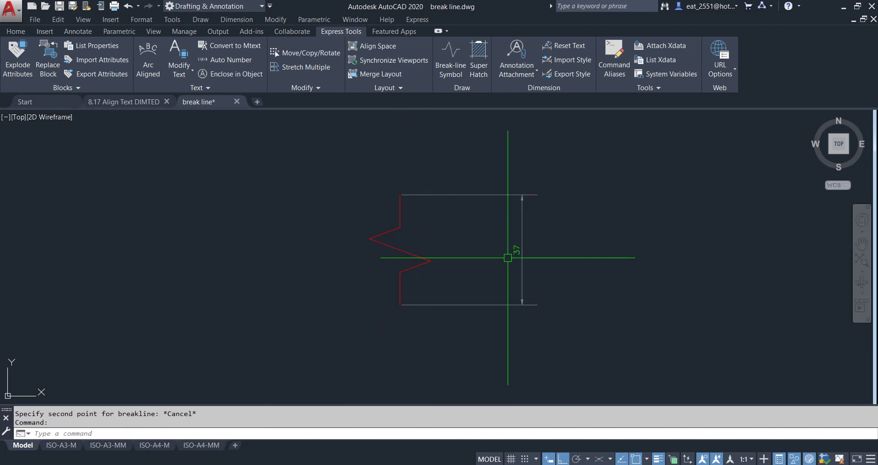
{"action": "middle_click_drag", "start_coordinate": [356, 258], "coordinate": [482, 243]}
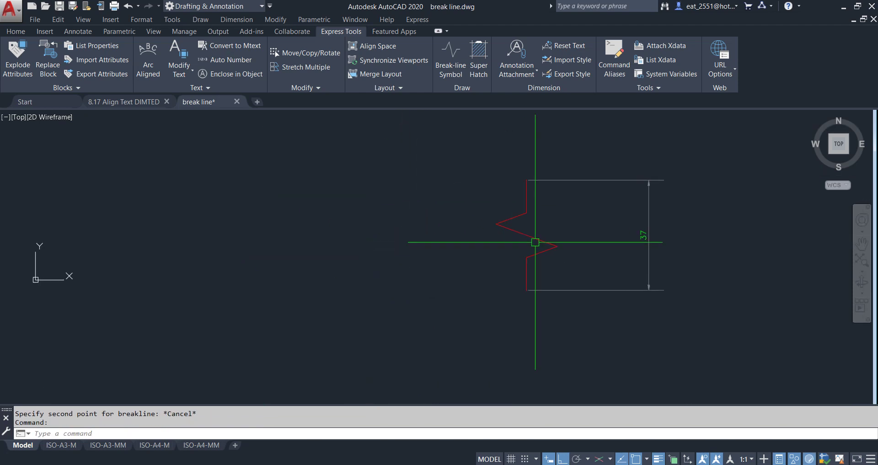
{"action": "scroll", "coordinate": [535, 242], "scroll_direction": "up", "scroll_amount": 2}
{"action": "middle_click_drag", "start_coordinate": [535, 244], "coordinate": [417, 244]}
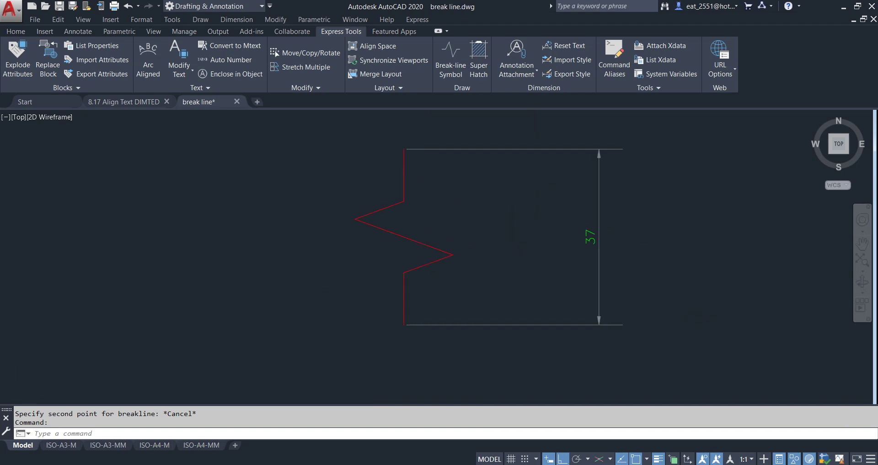
{"action": "scroll", "coordinate": [414, 245], "scroll_direction": "down", "scroll_amount": 3}
{"action": "scroll", "coordinate": [481, 241], "scroll_direction": "down", "scroll_amount": 1}
Step: Crossing-select the break line and its 37 dimension and delete them
{"action": "left_click", "coordinate": [520, 177]}
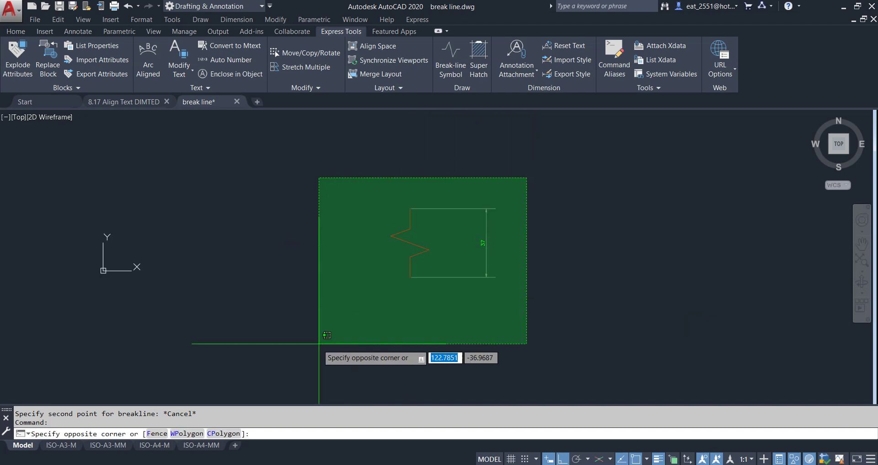
{"action": "left_click", "coordinate": [320, 358]}
{"action": "key", "text": "Delete"}
{"action": "scroll", "coordinate": [359, 255], "scroll_direction": "down", "scroll_amount": 10}
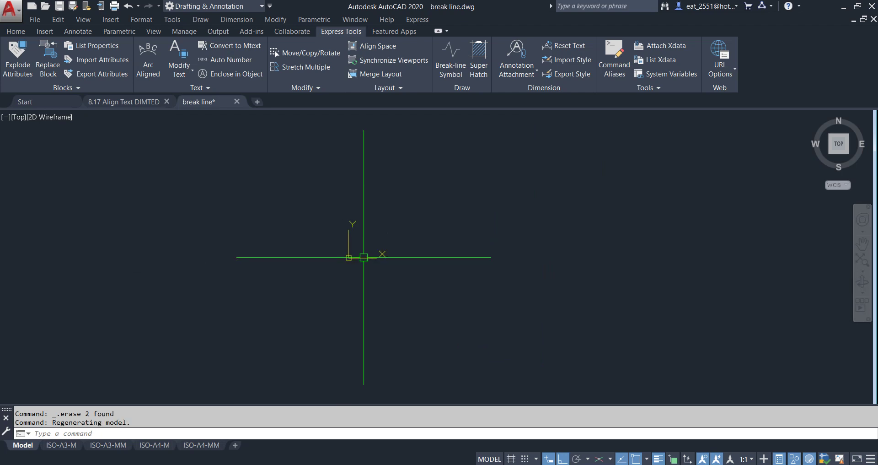
{"action": "scroll", "coordinate": [397, 251], "scroll_direction": "down", "scroll_amount": 5}
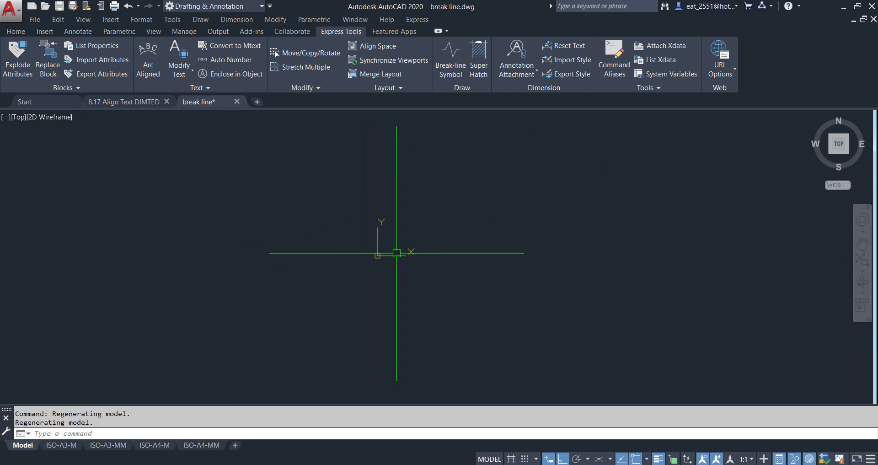
{"action": "scroll", "coordinate": [337, 263], "scroll_direction": "up", "scroll_amount": 4}
{"action": "scroll", "coordinate": [373, 261], "scroll_direction": "up", "scroll_amount": 3}
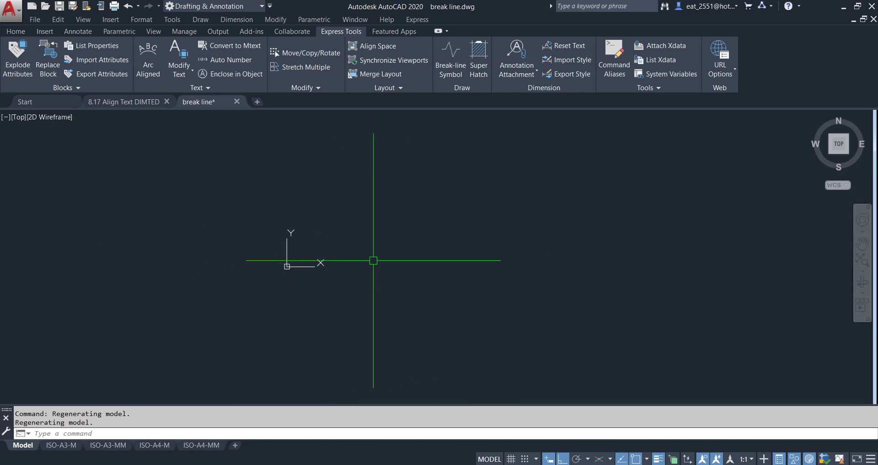
Step: Draw a trial break line with its symbol placed at the midpoint
{"action": "left_click", "coordinate": [453, 55]}
{"action": "left_click", "coordinate": [408, 125]}
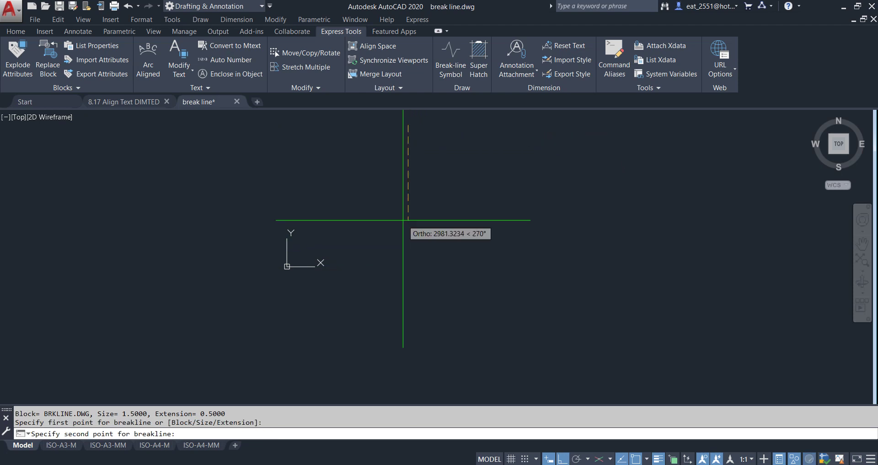
{"action": "left_click", "coordinate": [415, 381]}
{"action": "key", "text": "Return"}
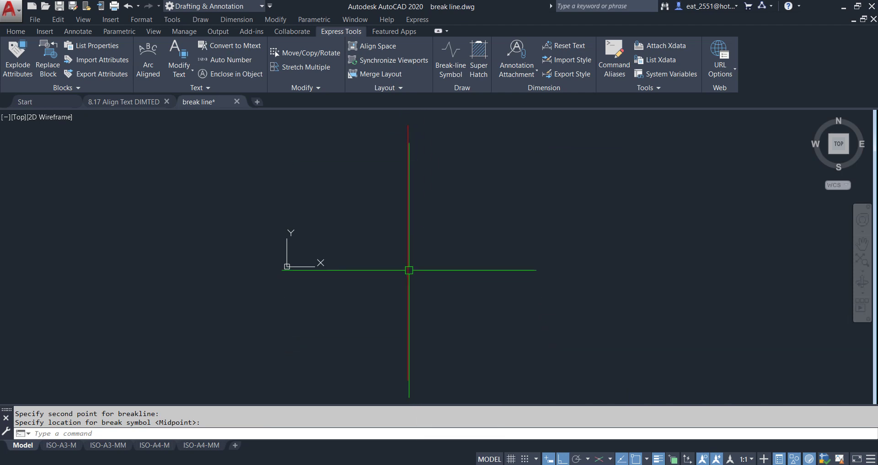
{"action": "scroll", "coordinate": [404, 201], "scroll_direction": "up", "scroll_amount": 5}
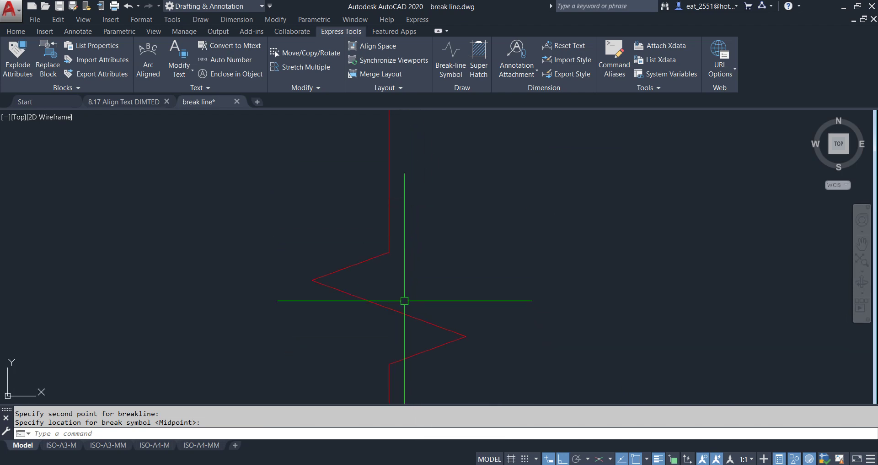
{"action": "scroll", "coordinate": [387, 296], "scroll_direction": "down", "scroll_amount": 3}
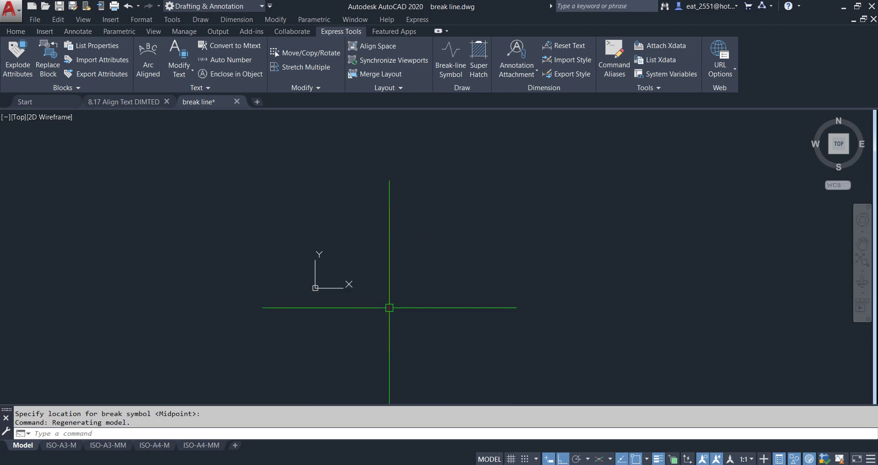
{"action": "scroll", "coordinate": [384, 277], "scroll_direction": "up", "scroll_amount": 3}
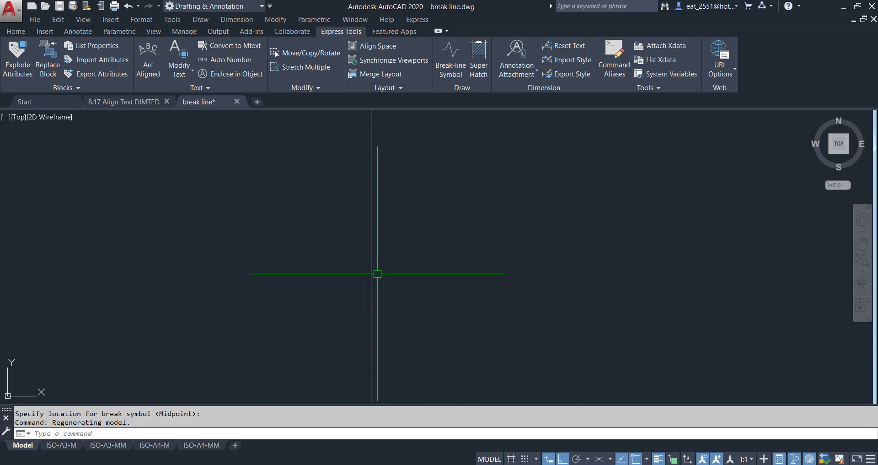
{"action": "scroll", "coordinate": [373, 317], "scroll_direction": "up", "scroll_amount": 2}
{"action": "scroll", "coordinate": [375, 289], "scroll_direction": "up", "scroll_amount": 2}
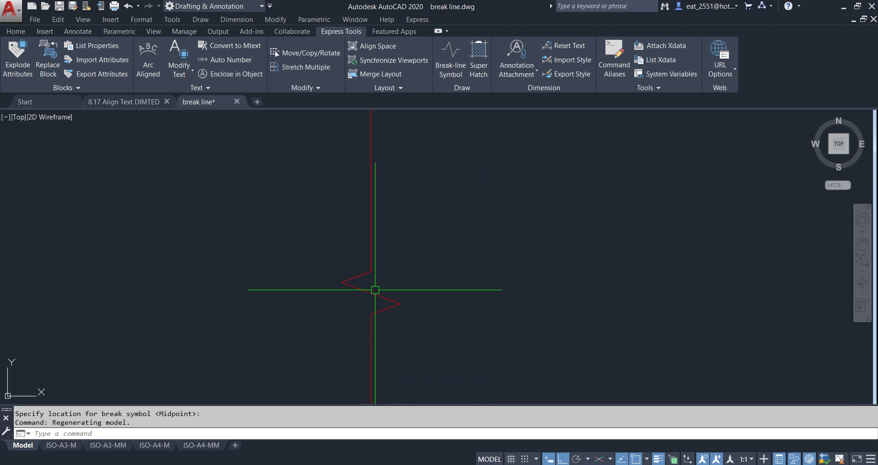
{"action": "scroll", "coordinate": [376, 290], "scroll_direction": "down", "scroll_amount": 10}
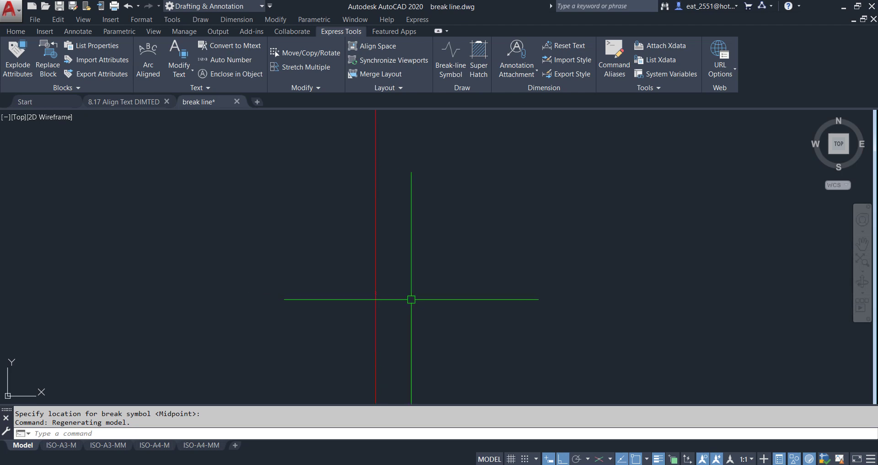
{"action": "scroll", "coordinate": [400, 311], "scroll_direction": "down", "scroll_amount": 3}
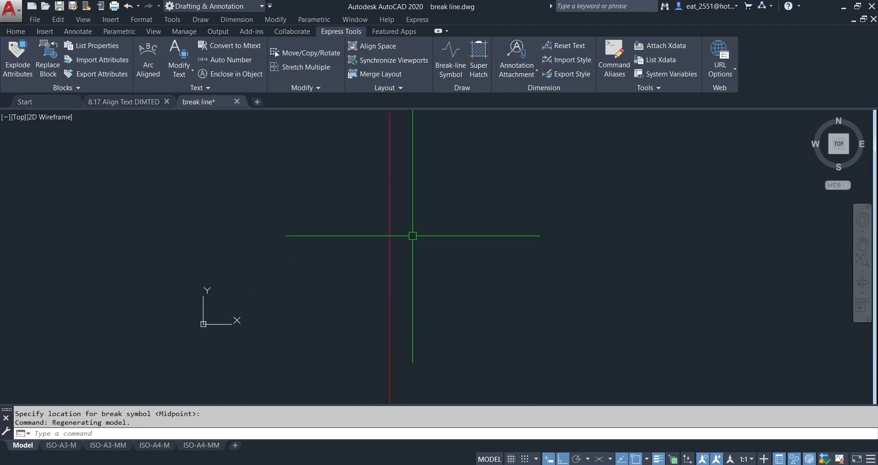
Step: Delete the trial break line and end object isolation to restore all 28 objects
{"action": "left_click", "coordinate": [407, 146]}
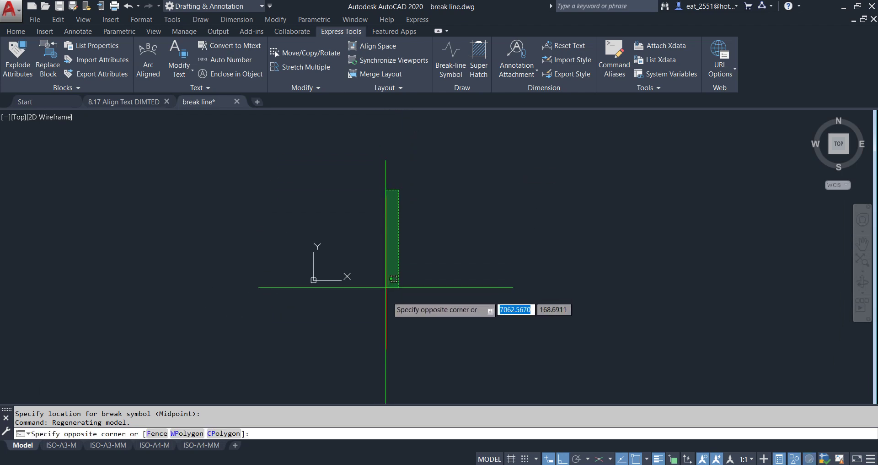
{"action": "left_click", "coordinate": [388, 264]}
{"action": "scroll", "coordinate": [388, 264], "scroll_direction": "down", "scroll_amount": 2}
{"action": "key", "text": "Delete"}
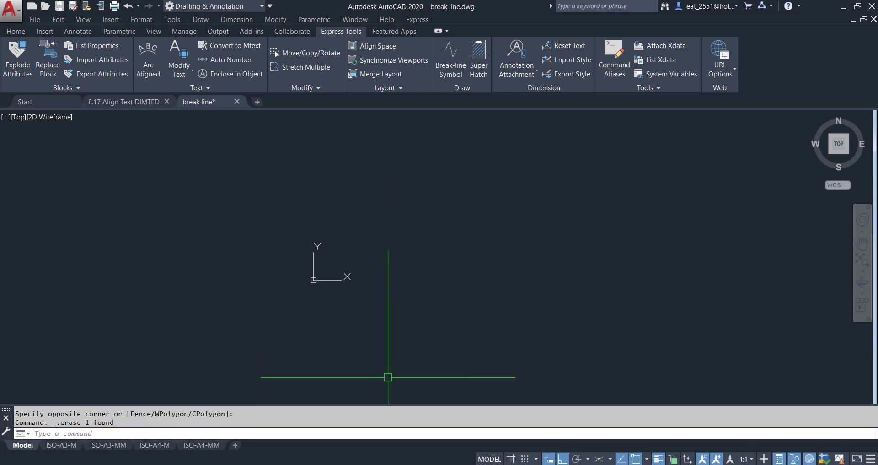
{"action": "left_click", "coordinate": [780, 460]}
{"action": "left_click", "coordinate": [801, 447]}
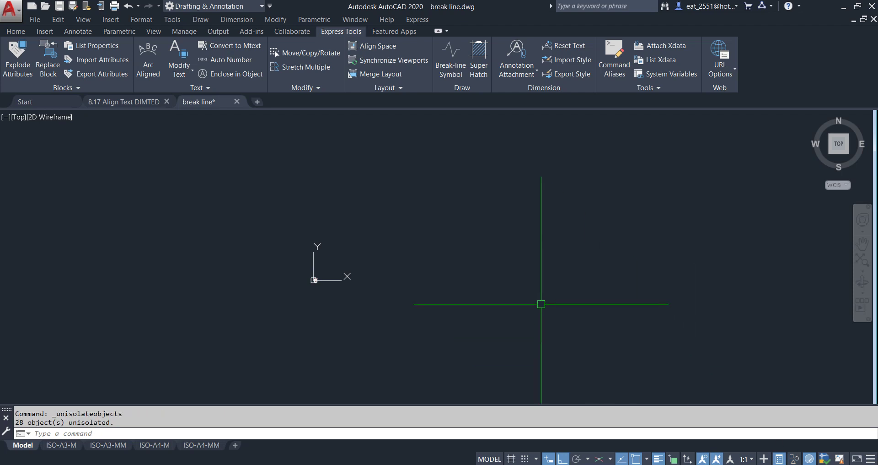
Step: Start a Break-line Symbol with size 2 and the default extension of 0.5
{"action": "middle_click", "coordinate": [471, 270]}
{"action": "scroll", "coordinate": [462, 247], "scroll_direction": "up", "scroll_amount": 2}
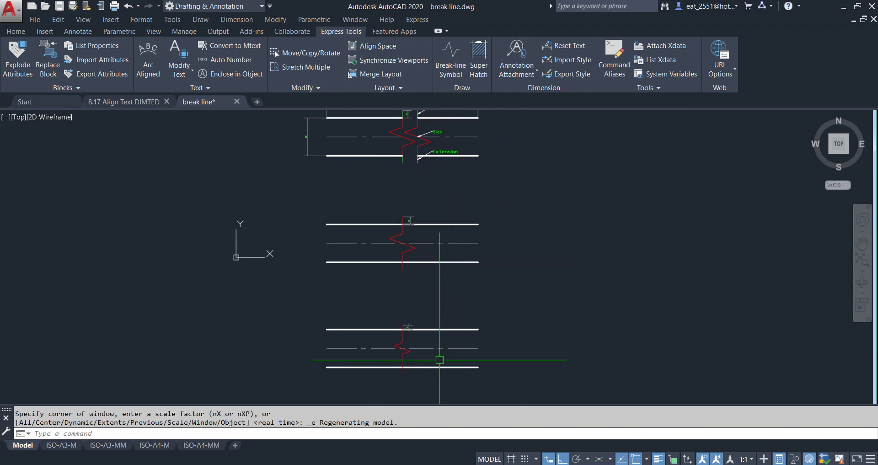
{"action": "scroll", "coordinate": [442, 372], "scroll_direction": "up", "scroll_amount": 4}
{"action": "scroll", "coordinate": [389, 329], "scroll_direction": "up", "scroll_amount": 2}
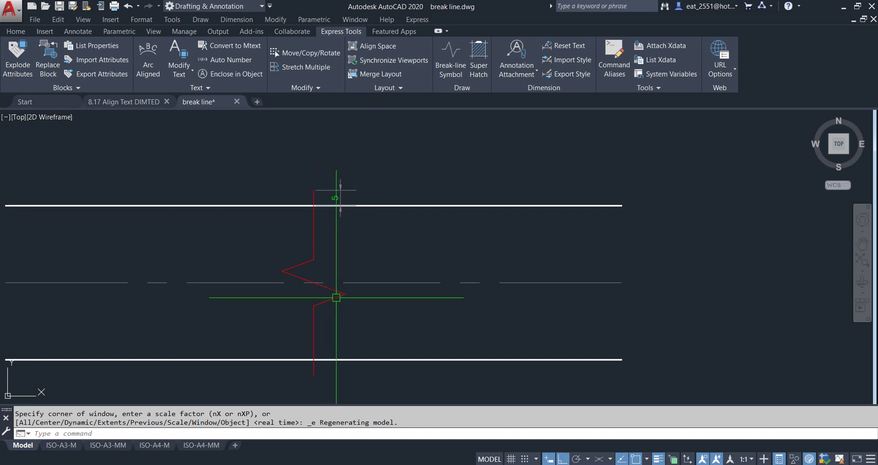
{"action": "left_click", "coordinate": [451, 60]}
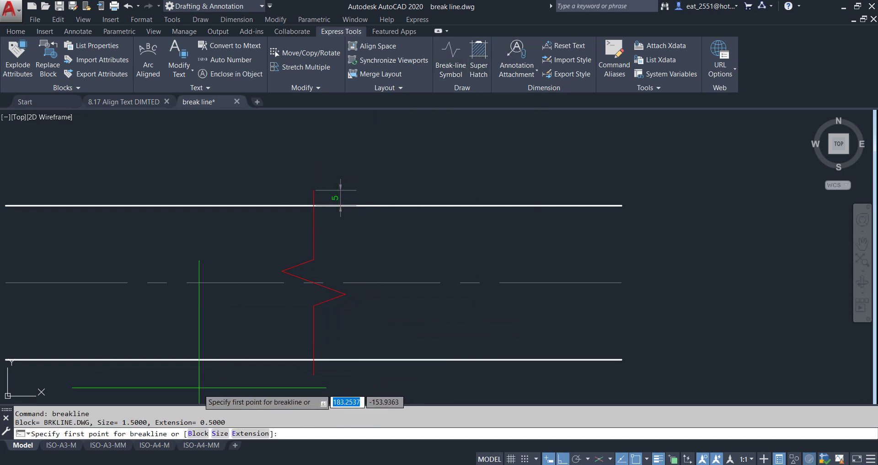
{"action": "left_click", "coordinate": [220, 433]}
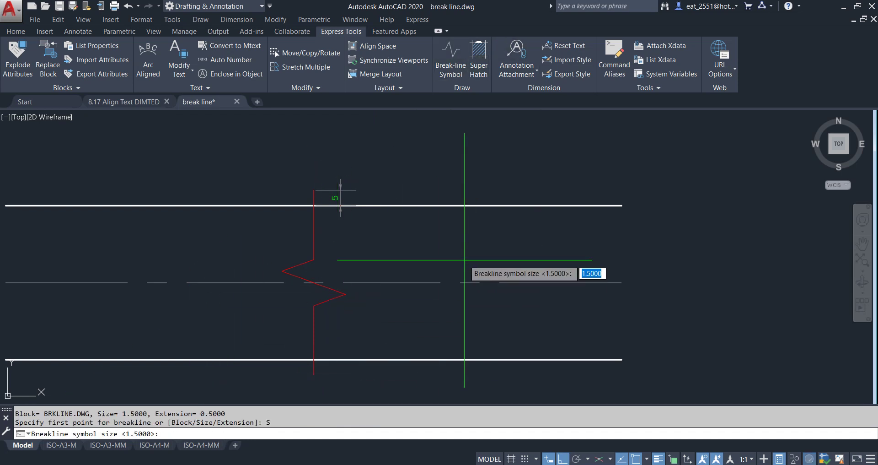
{"action": "type", "text": "2"}
{"action": "key", "text": "Return"}
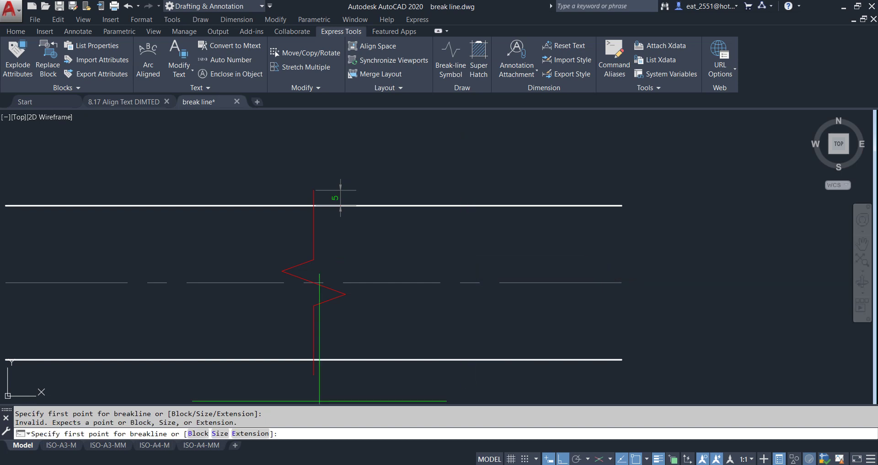
{"action": "left_click", "coordinate": [253, 435]}
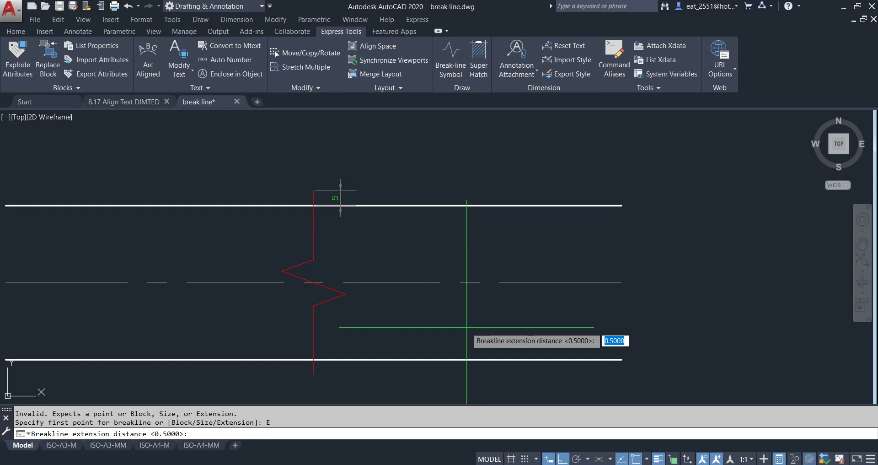
{"action": "key", "text": "Return"}
Step: Draw the break line from the top to the bottom parallel line, symbol at its midpoint
{"action": "left_click", "coordinate": [465, 205]}
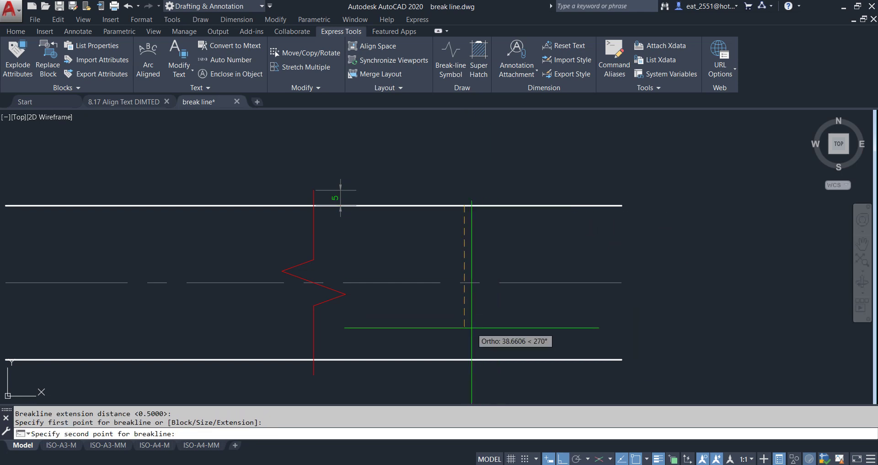
{"action": "left_click", "coordinate": [471, 360]}
{"action": "key", "text": "Return"}
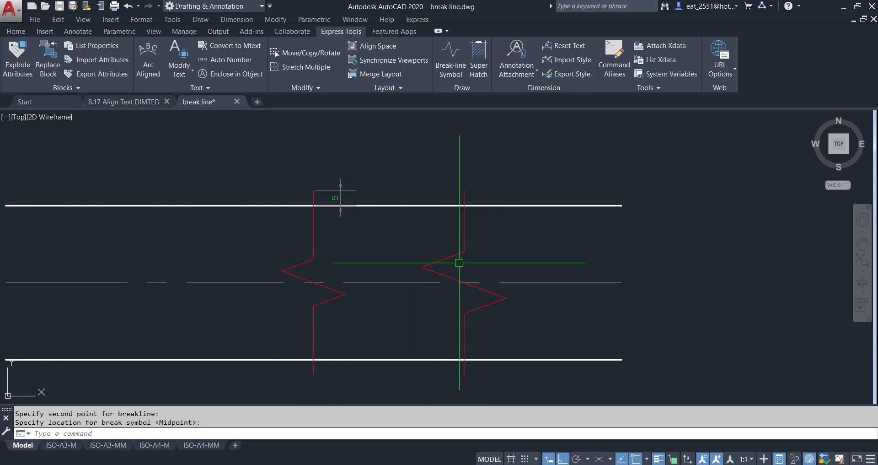
{"action": "left_click", "coordinate": [341, 190]}
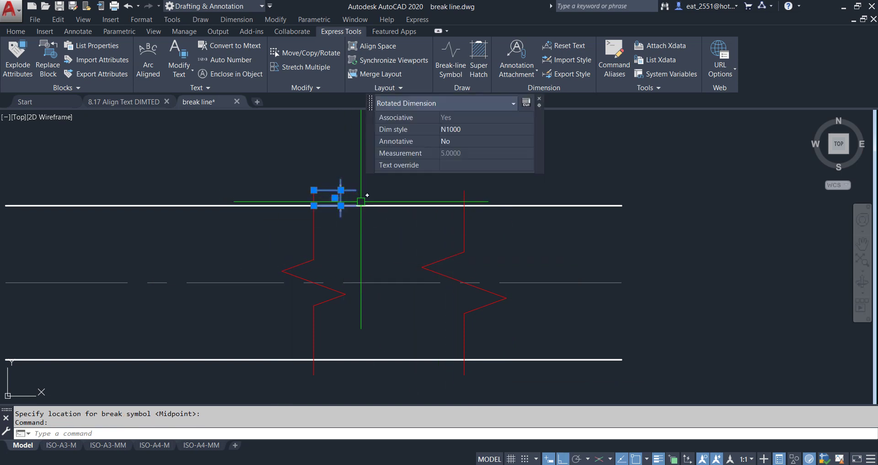
Step: Delete the 5 dimension and copy the right break line slightly to its left
{"action": "key", "text": "Delete"}
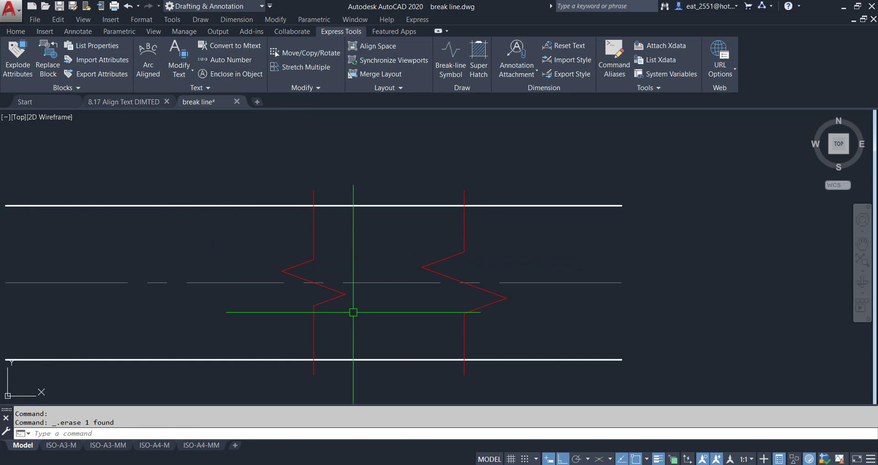
{"action": "left_click", "coordinate": [490, 183]}
{"action": "left_click", "coordinate": [426, 194]}
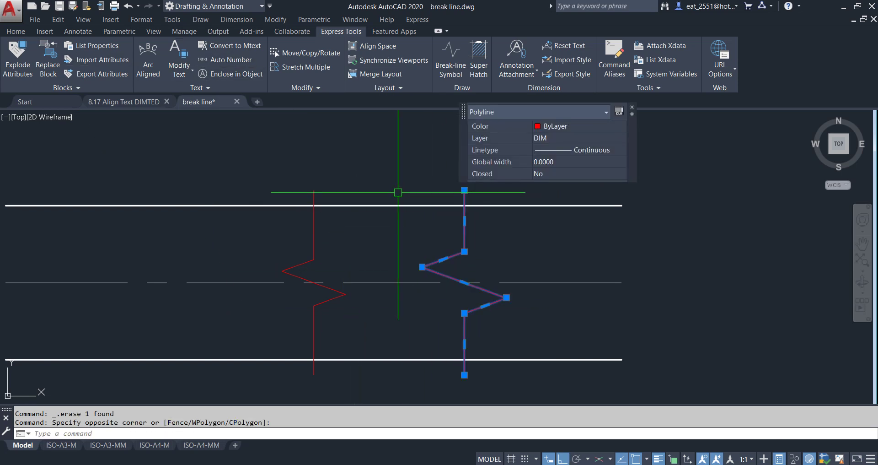
{"action": "type", "text": "co"}
{"action": "key", "text": "Return"}
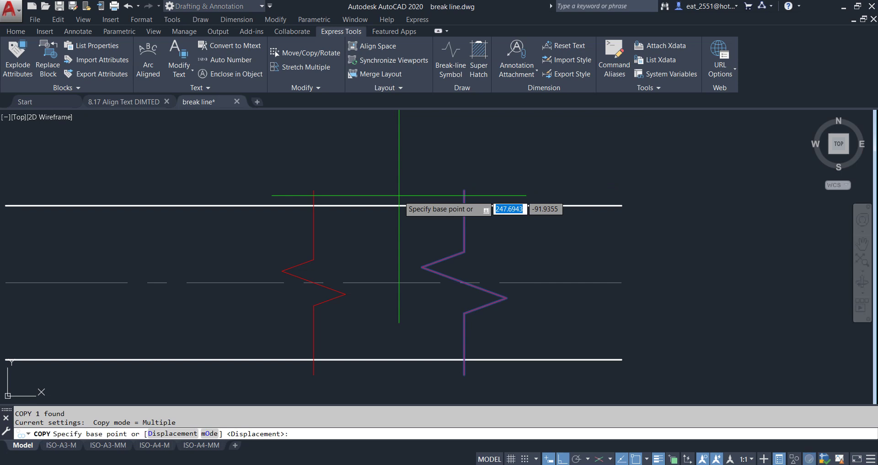
{"action": "left_click", "coordinate": [563, 238]}
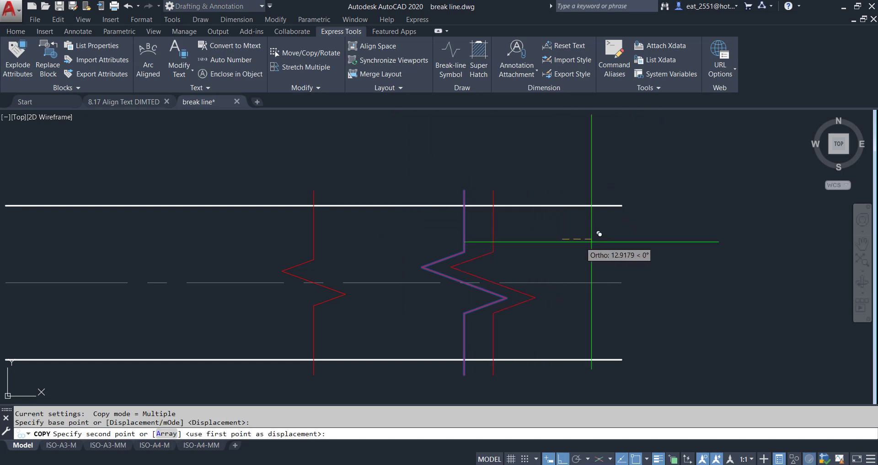
{"action": "left_click", "coordinate": [498, 240]}
{"action": "key", "text": "Escape"}
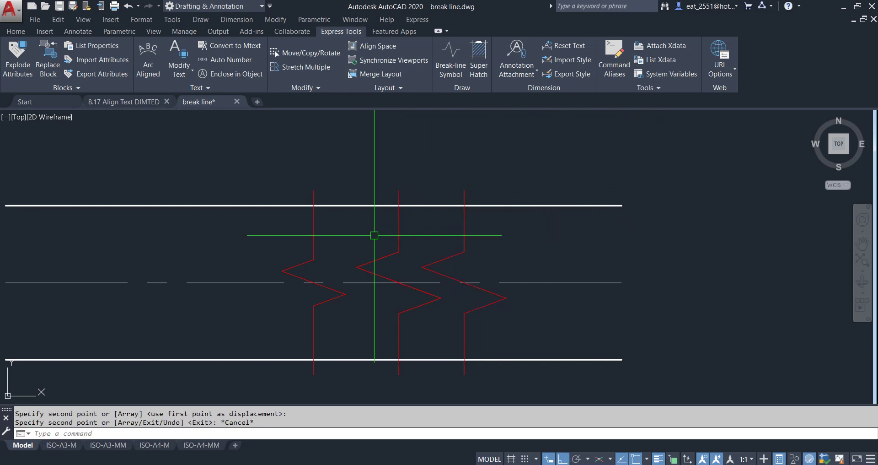
Step: Erase the original leftmost break line
{"action": "left_click", "coordinate": [311, 252]}
{"action": "key", "text": "Delete"}
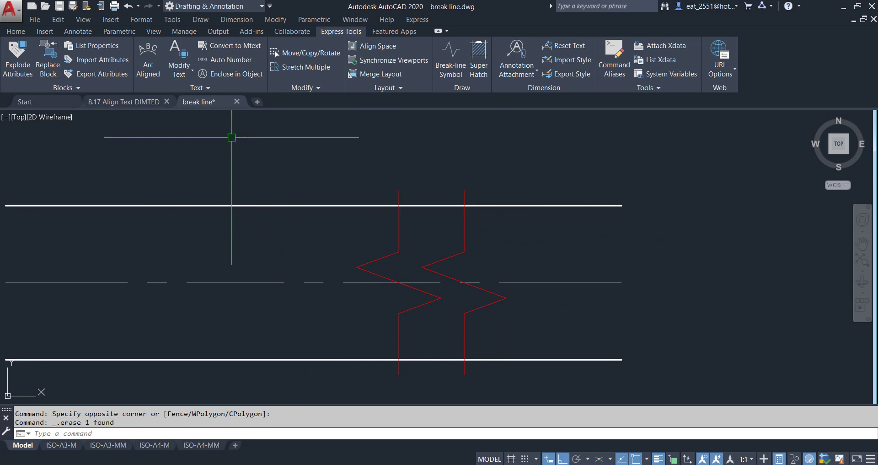
{"action": "left_click", "coordinate": [20, 33]}
Step: Trim the top line between the two adjacent break-line symbols
{"action": "left_click", "coordinate": [226, 45]}
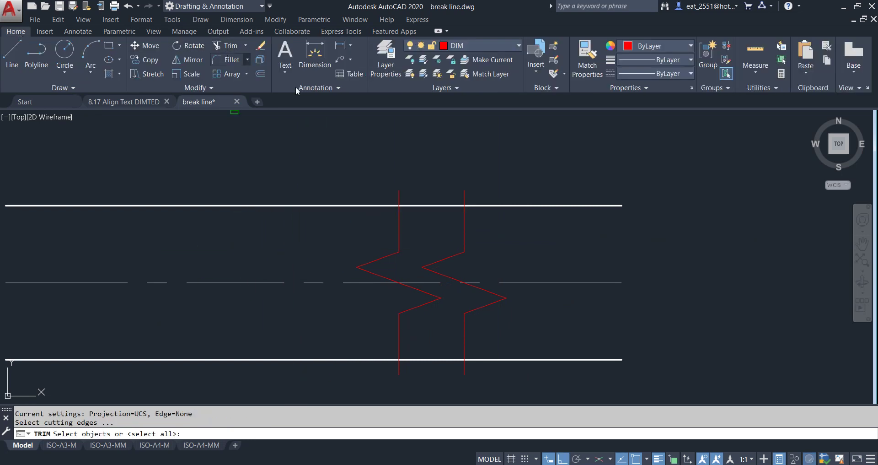
{"action": "left_click", "coordinate": [435, 191]}
{"action": "left_click", "coordinate": [423, 229]}
{"action": "key", "text": "Escape"}
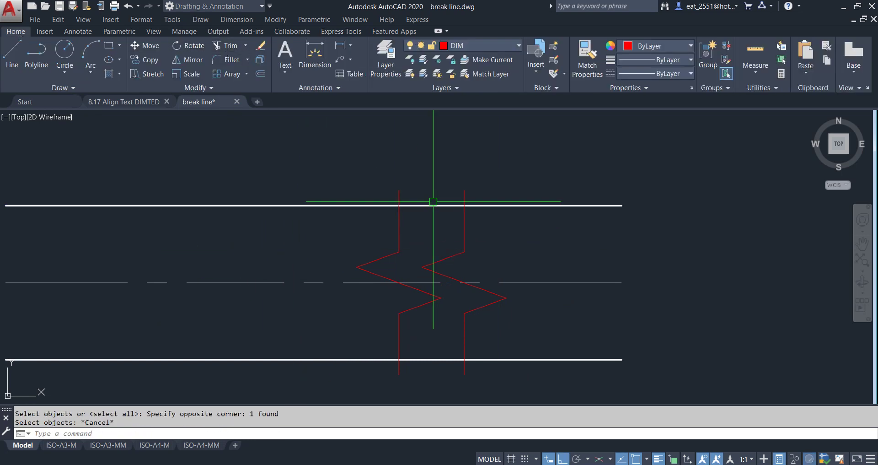
{"action": "key", "text": "Return"}
{"action": "key", "text": "Return"}
{"action": "left_click", "coordinate": [451, 188]}
{"action": "left_click", "coordinate": [417, 221]}
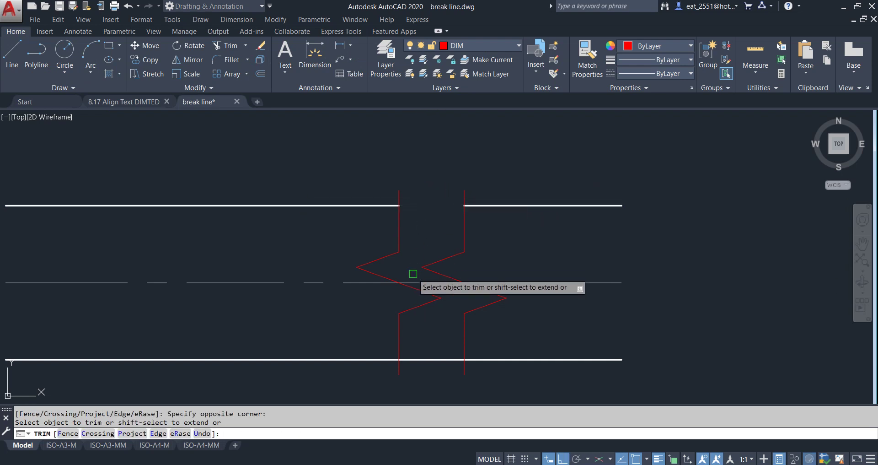
Step: Trim the middle dashed and bottom lines between the symbols and end the trim
{"action": "left_click", "coordinate": [418, 283]}
{"action": "left_click", "coordinate": [432, 360]}
{"action": "right_click", "coordinate": [425, 160]}
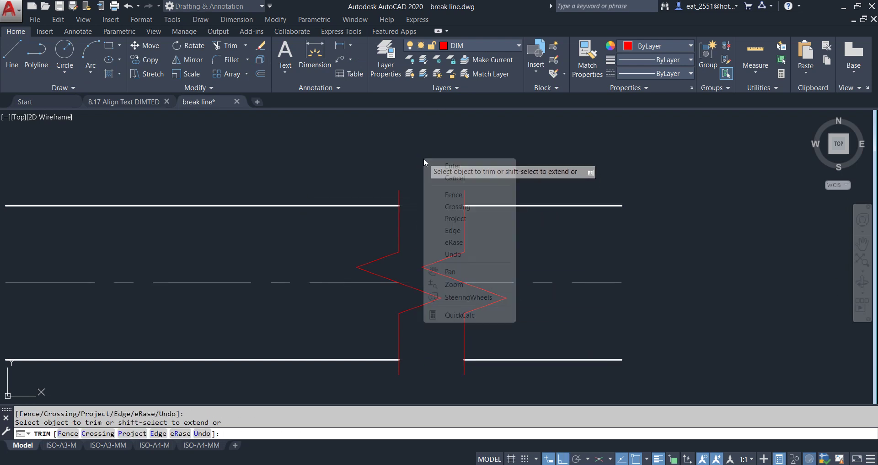
{"action": "left_click", "coordinate": [435, 167]}
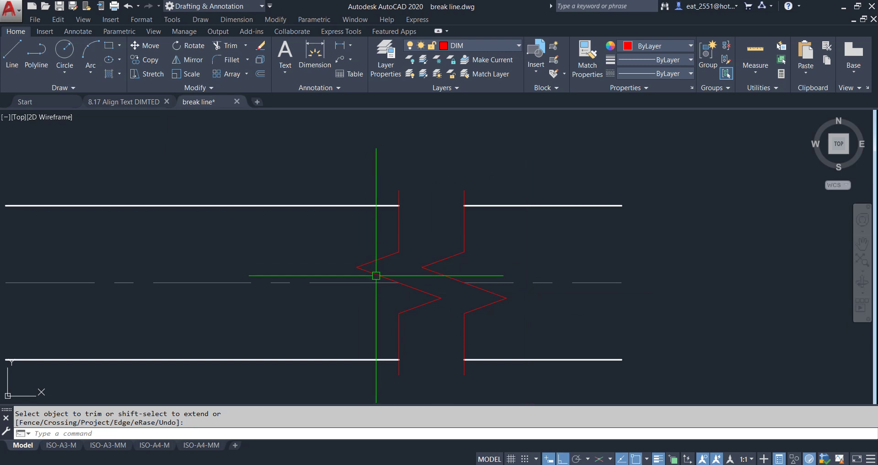
{"action": "scroll", "coordinate": [480, 256], "scroll_direction": "down", "scroll_amount": 6}
{"action": "scroll", "coordinate": [563, 247], "scroll_direction": "down", "scroll_amount": 2}
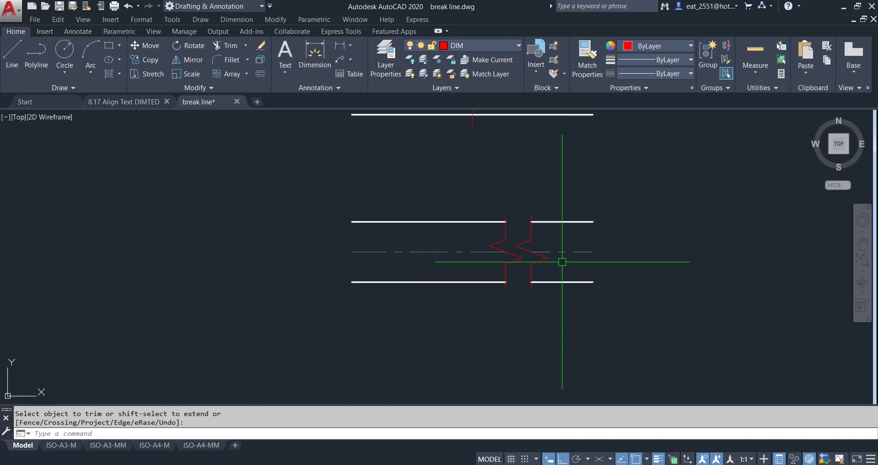
{"action": "scroll", "coordinate": [544, 257], "scroll_direction": "up", "scroll_amount": 6}
Step: Zoom to extents to show all three break-line examples and their dimensions
{"action": "middle_click", "coordinate": [462, 263]}
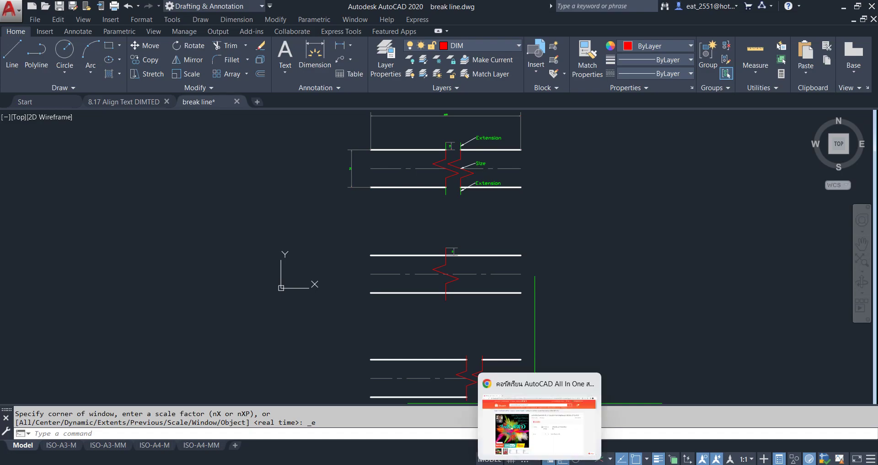
Step: Browse the Shopee AutoCAD All In One course listing priced ฿3,990, then return to AutoCAD
{"action": "left_click", "coordinate": [540, 437]}
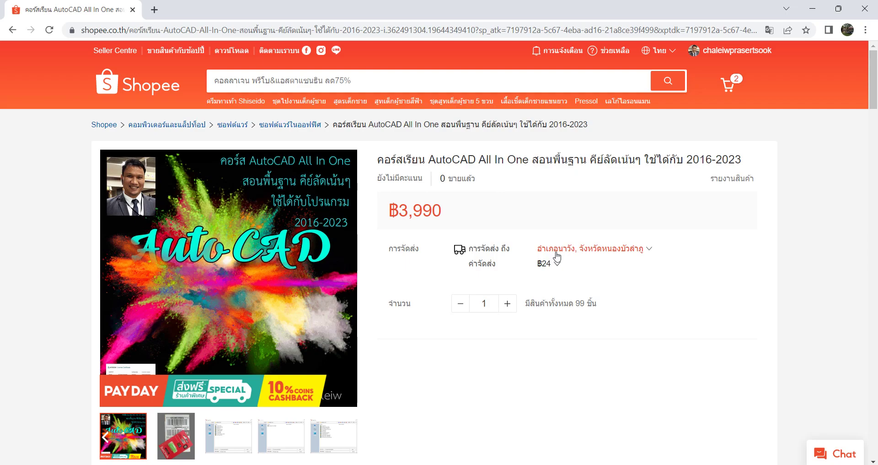
{"action": "scroll", "coordinate": [513, 219], "scroll_direction": "down", "scroll_amount": 8}
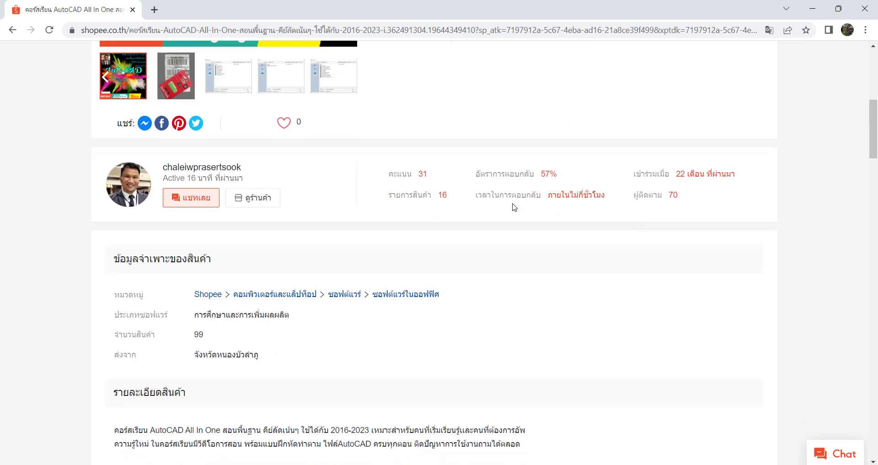
{"action": "scroll", "coordinate": [513, 233], "scroll_direction": "down", "scroll_amount": 10}
{"action": "scroll", "coordinate": [514, 243], "scroll_direction": "up", "scroll_amount": 1}
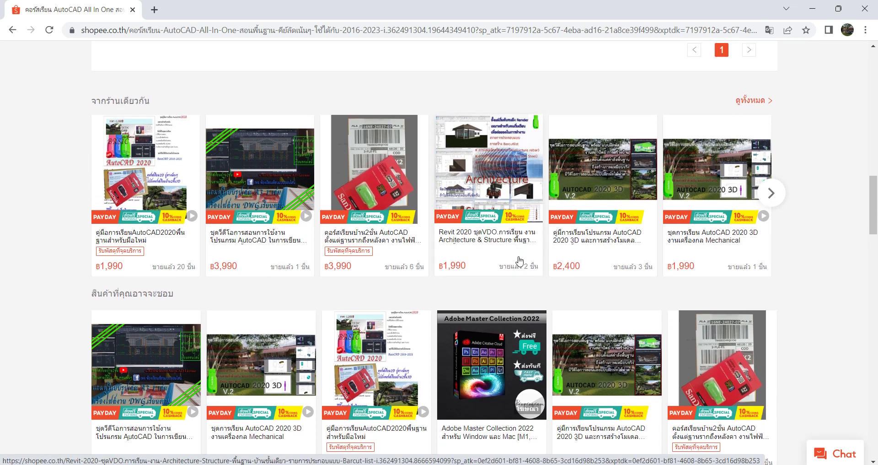
{"action": "scroll", "coordinate": [524, 264], "scroll_direction": "down", "scroll_amount": 3}
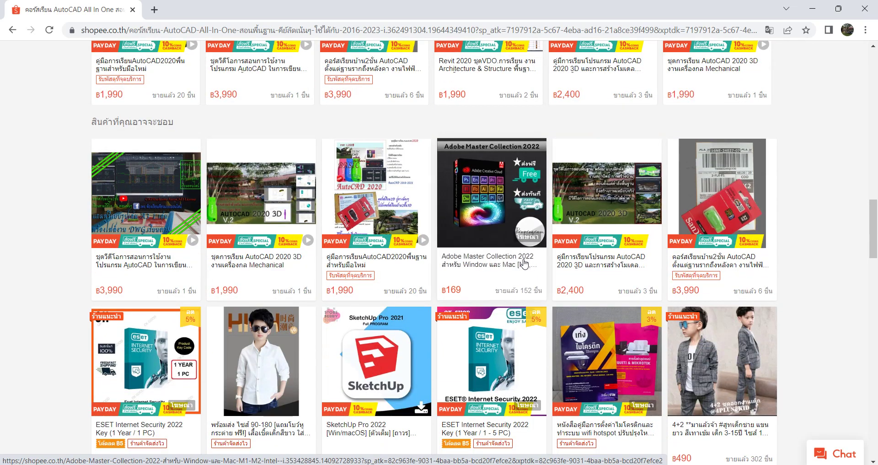
{"action": "scroll", "coordinate": [524, 264], "scroll_direction": "up", "scroll_amount": 5}
{"action": "scroll", "coordinate": [525, 264], "scroll_direction": "up", "scroll_amount": 5}
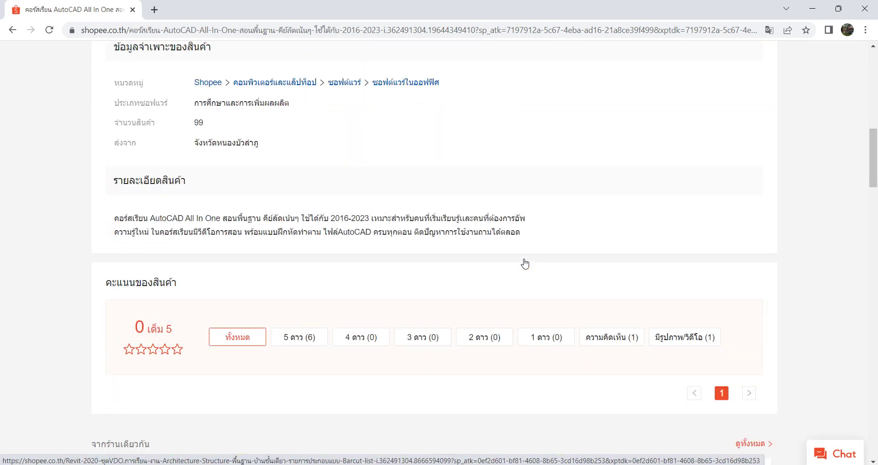
{"action": "scroll", "coordinate": [525, 264], "scroll_direction": "up", "scroll_amount": 8}
{"action": "scroll", "coordinate": [525, 264], "scroll_direction": "up", "scroll_amount": 3}
{"action": "scroll", "coordinate": [531, 329], "scroll_direction": "down", "scroll_amount": 1}
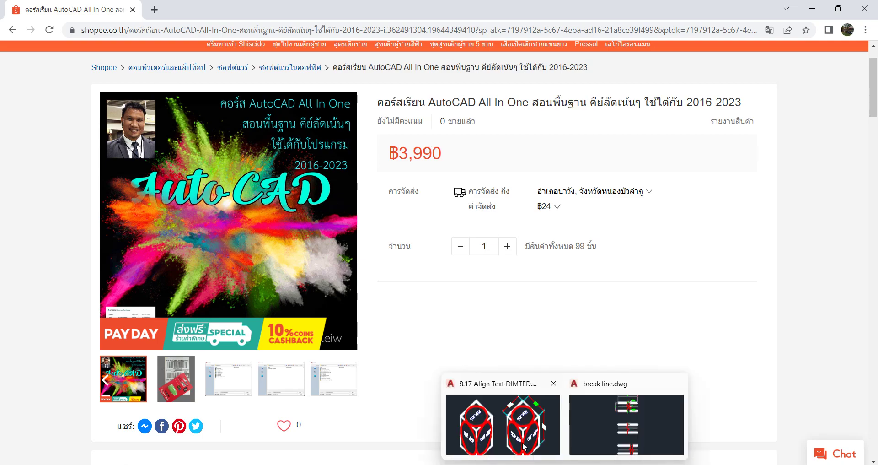
{"action": "left_click", "coordinate": [524, 446]}
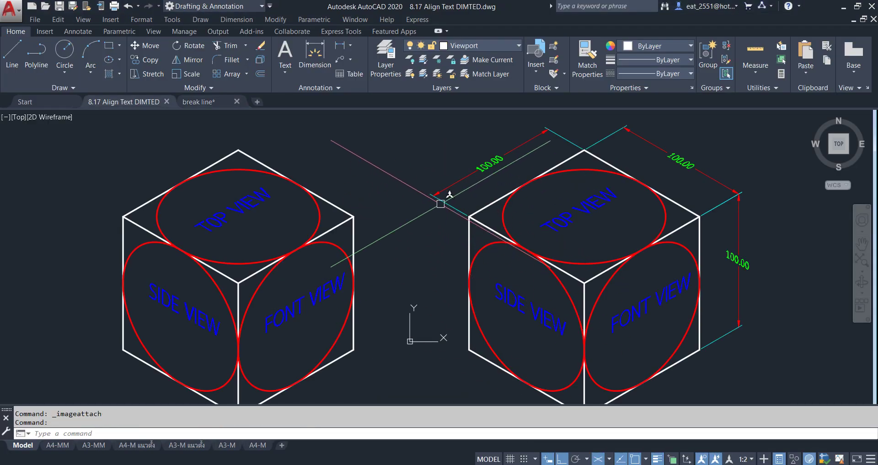